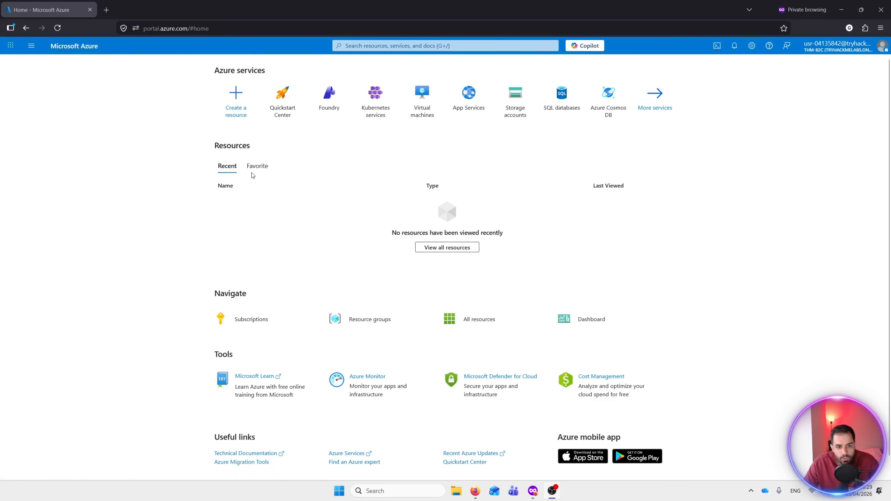
Search for Microsoft Sentinel and open the Sentinel workspace located in East US
left_click(387, 46)
type("senti")
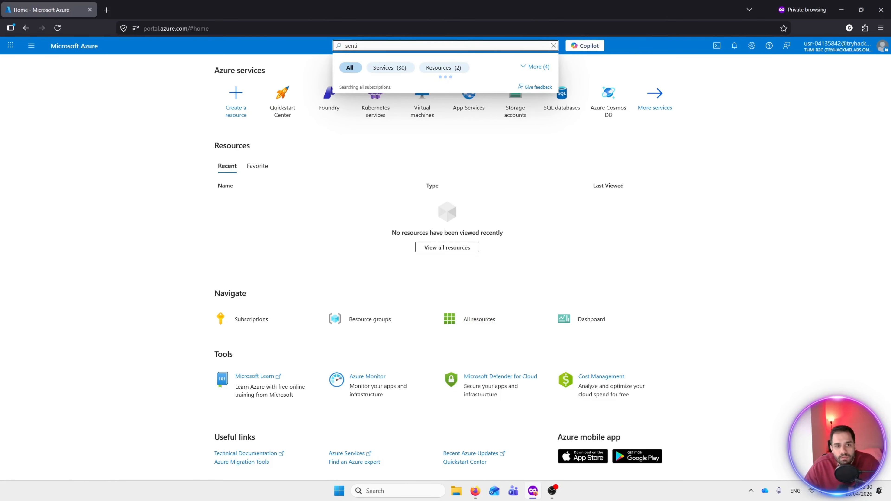
left_click(422, 103)
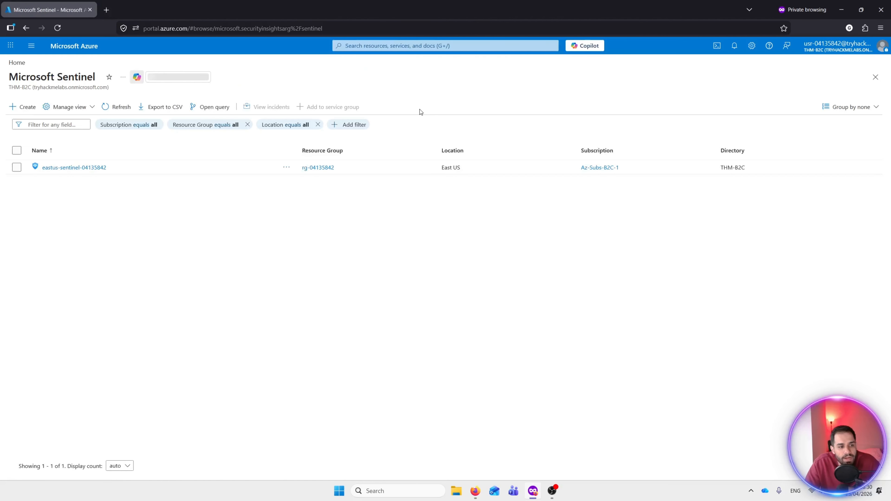
left_click(80, 168)
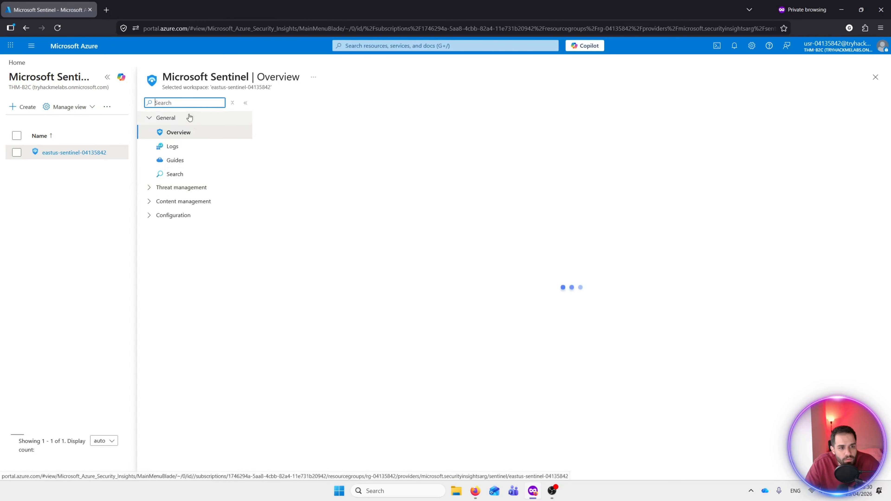
Expand the workspace's content management and configuration sections and view the Data connectors page
left_click(150, 118)
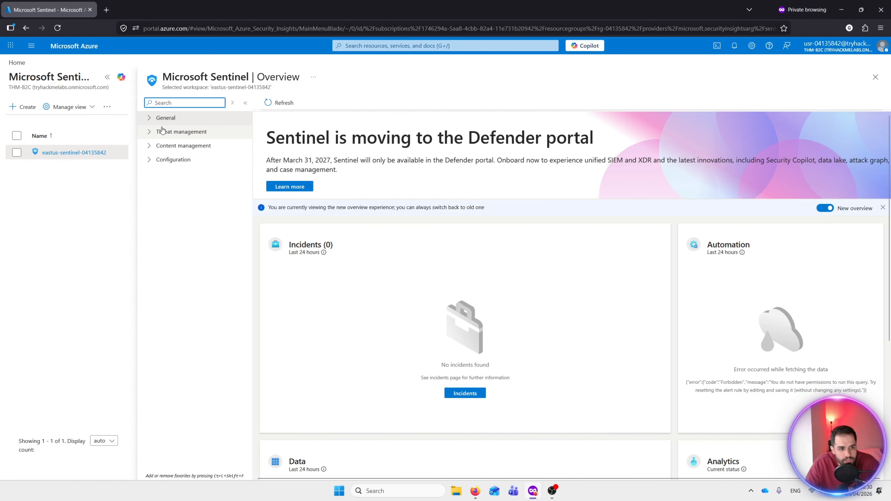
left_click(149, 146)
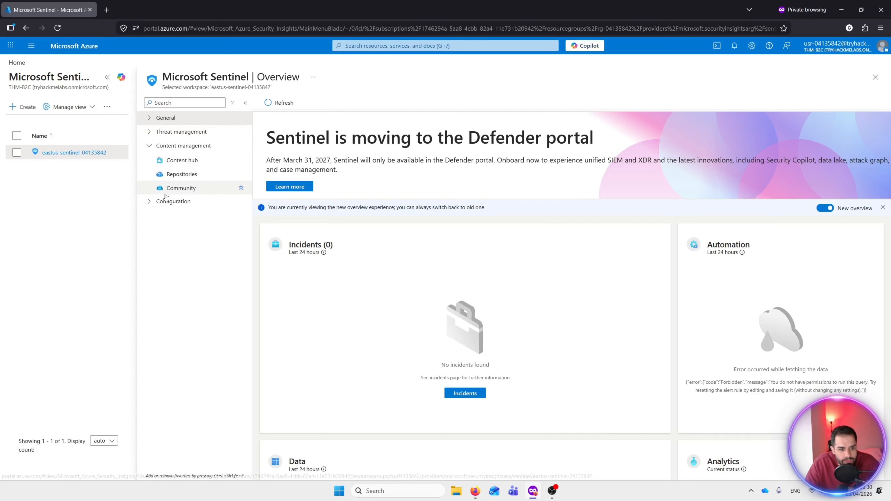
left_click(151, 203)
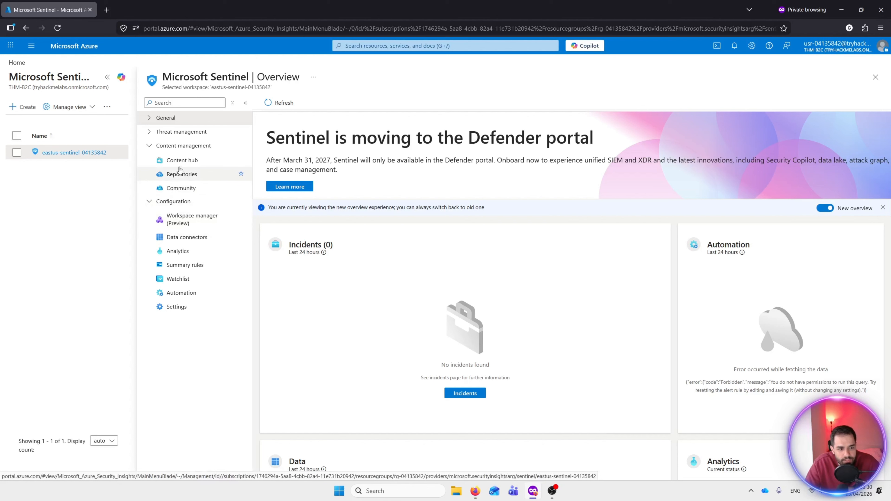
left_click(186, 238)
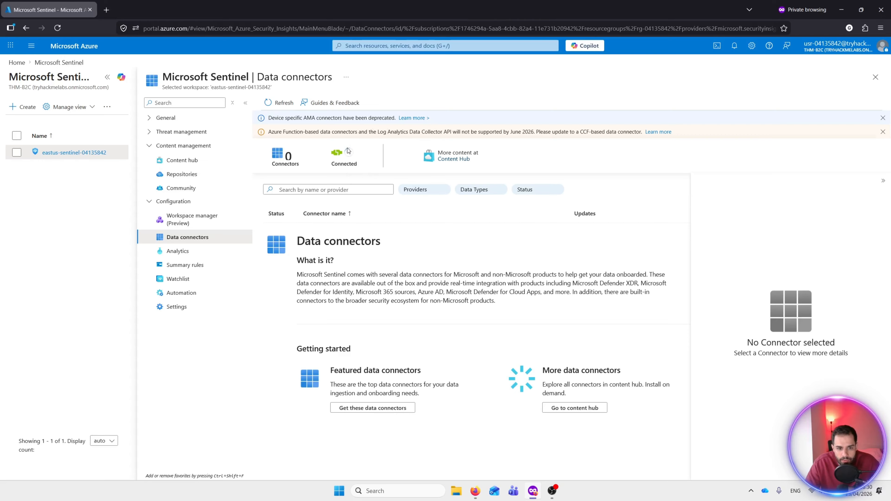
Open the Content hub, reload the page and hide the solution details pane
left_click(195, 165)
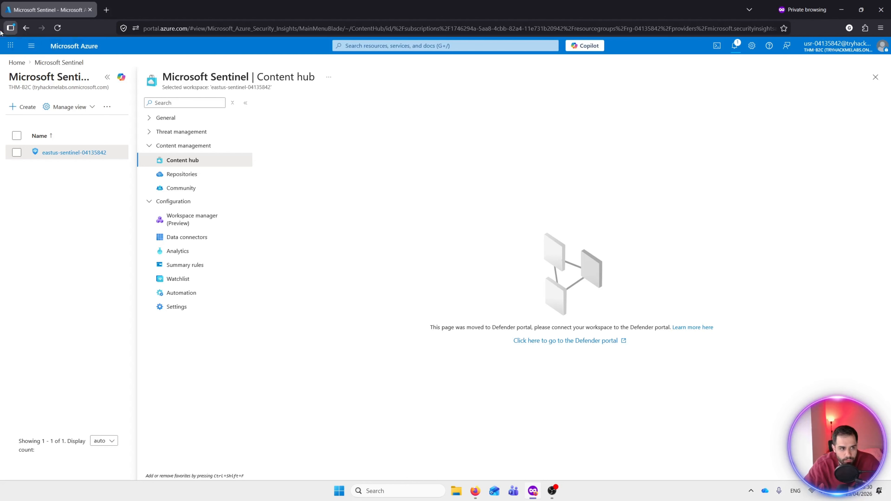
left_click(57, 27)
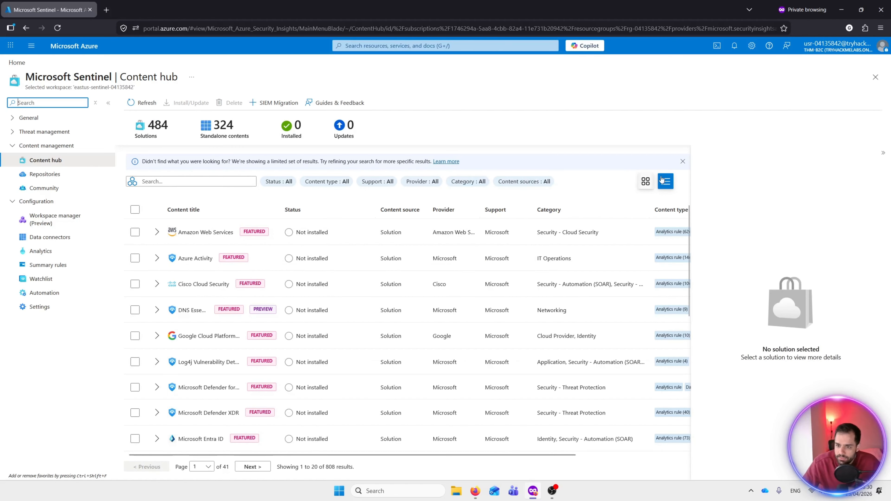
left_click(883, 152)
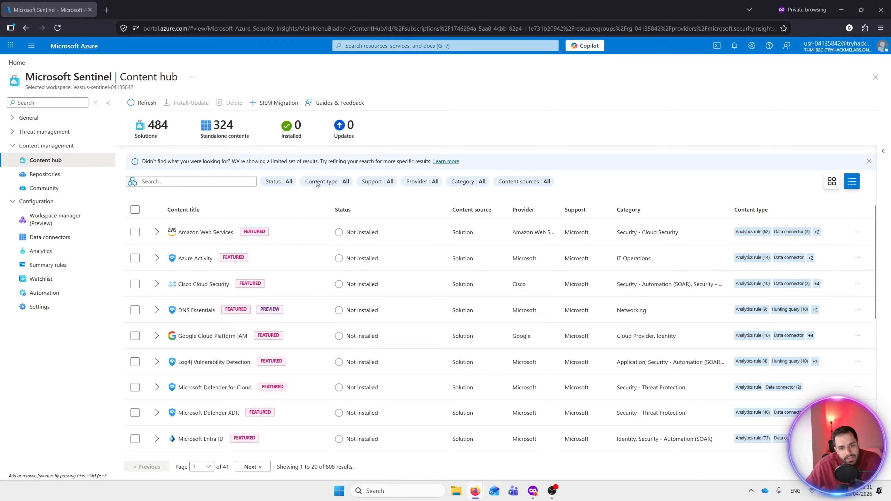
Review the Content sources and Content type filter options and expand the Azure Activity solution to view its contents
left_click(525, 181)
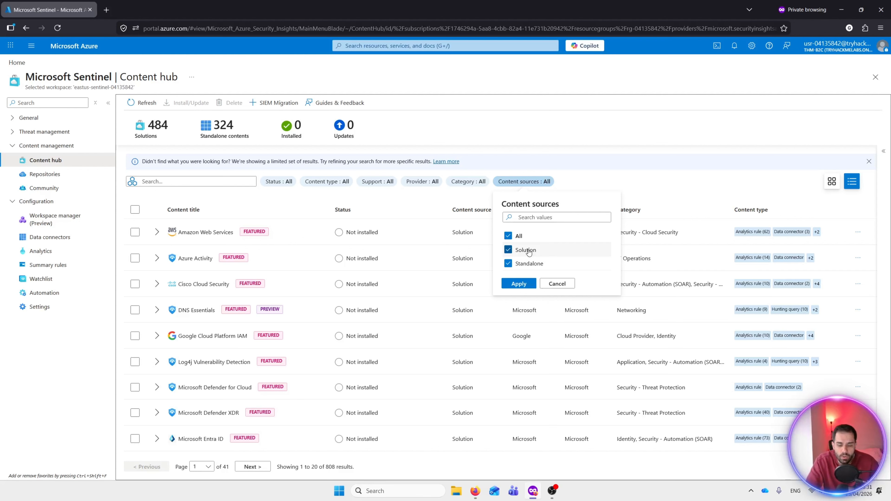
left_click(326, 181)
left_click(326, 181)
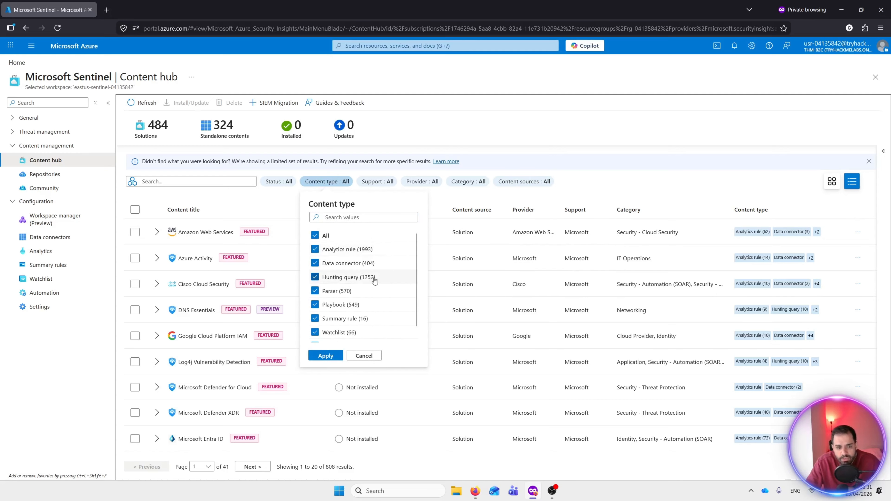
left_click(515, 187)
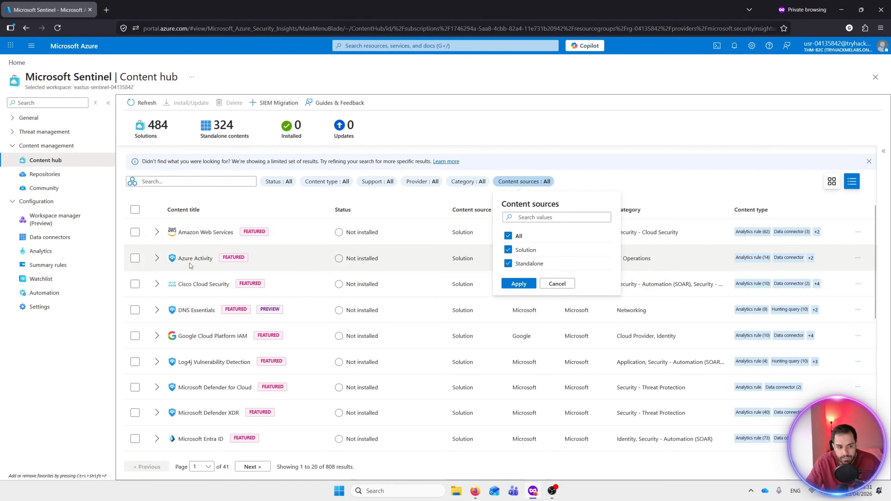
left_click(157, 260)
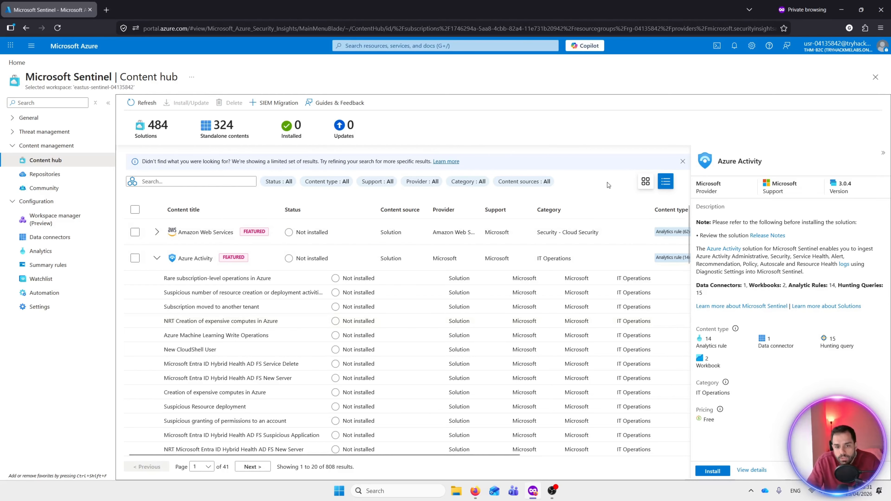
Filter the Content hub to Standalone sources, view the Analytics Health & Audit workbook's details and check the content types
left_click(526, 183)
left_click(523, 250)
left_click(520, 283)
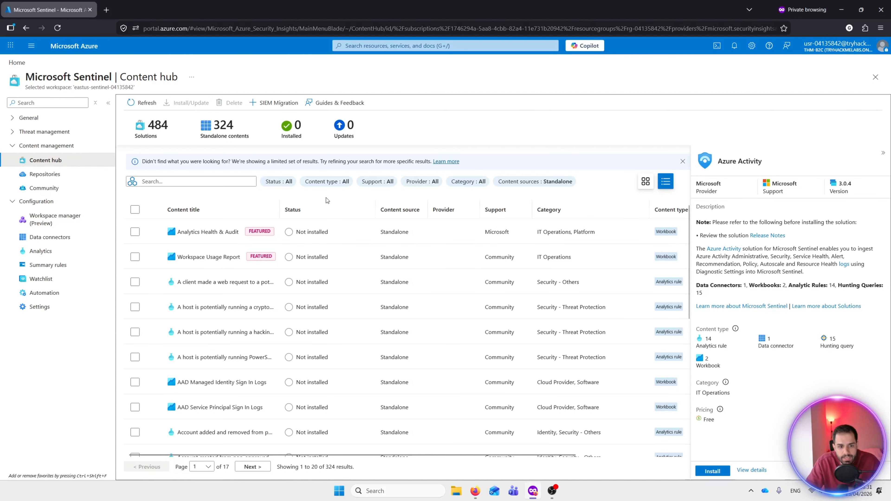
left_click(139, 232)
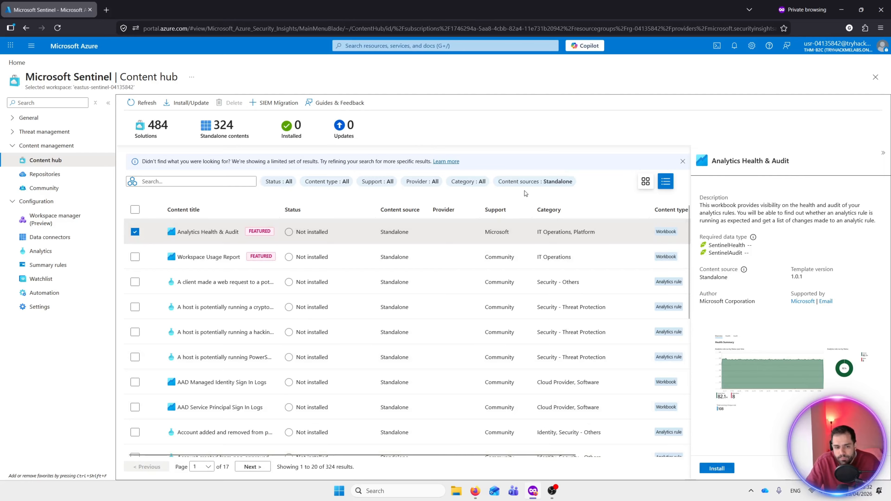
left_click(335, 183)
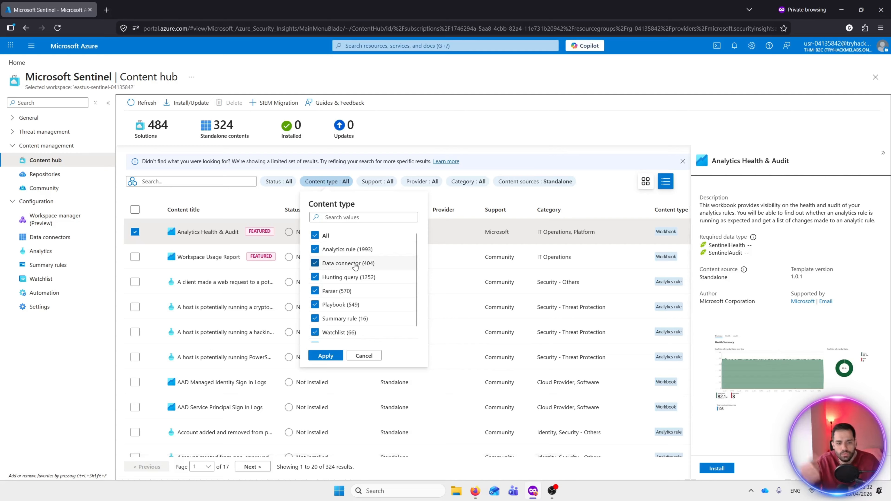
Reset the Content sources filter to All and collapse the Azure Activity solution
left_click(538, 184)
left_click(508, 250)
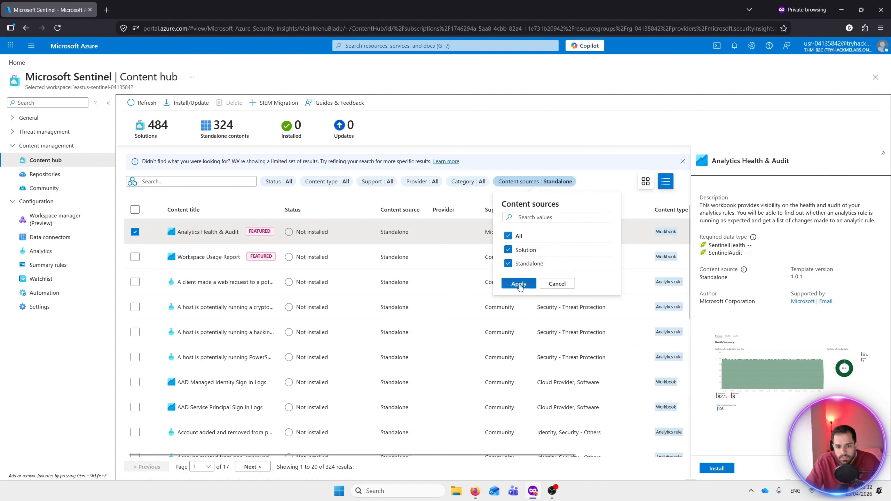
left_click(518, 284)
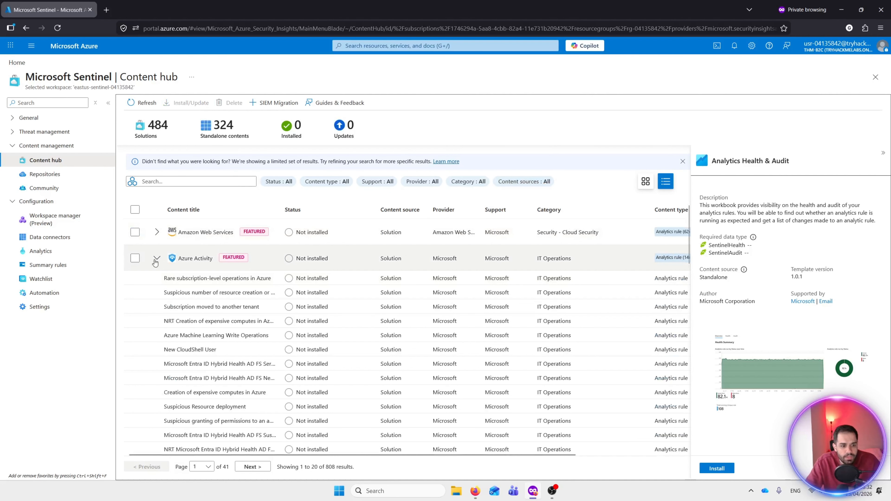
left_click(157, 258)
Search the Content hub for "threat inte" and hide the details pane
left_click(187, 182)
type("threat a")
key("BackSpace")
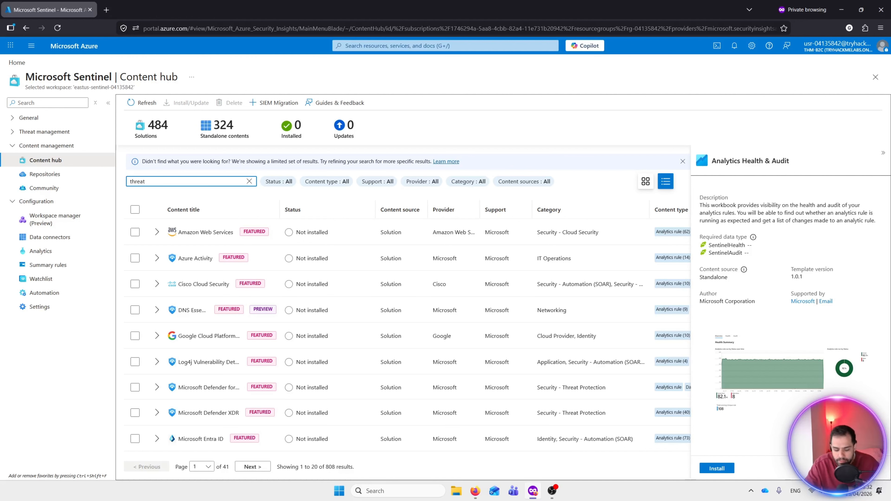
type("inte")
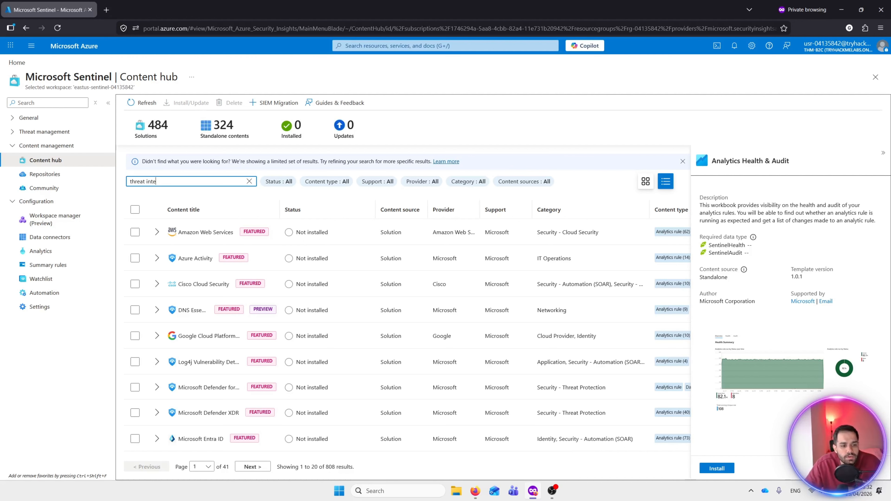
key("Return")
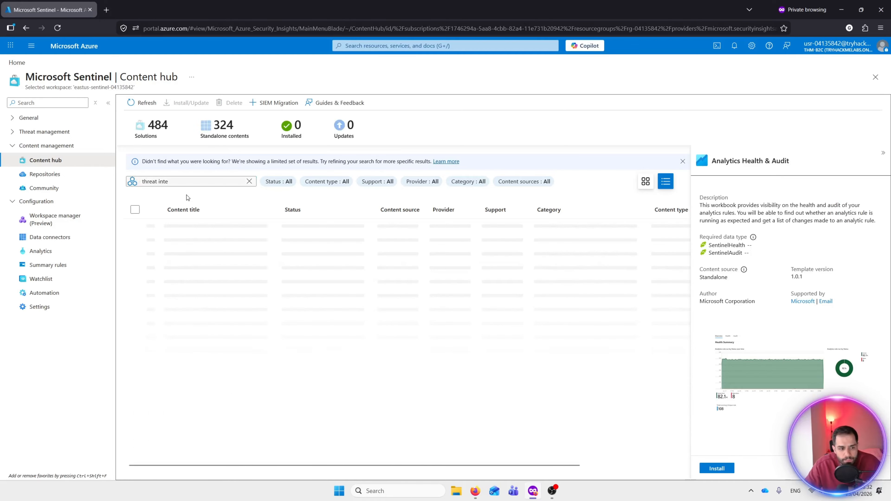
left_click(883, 154)
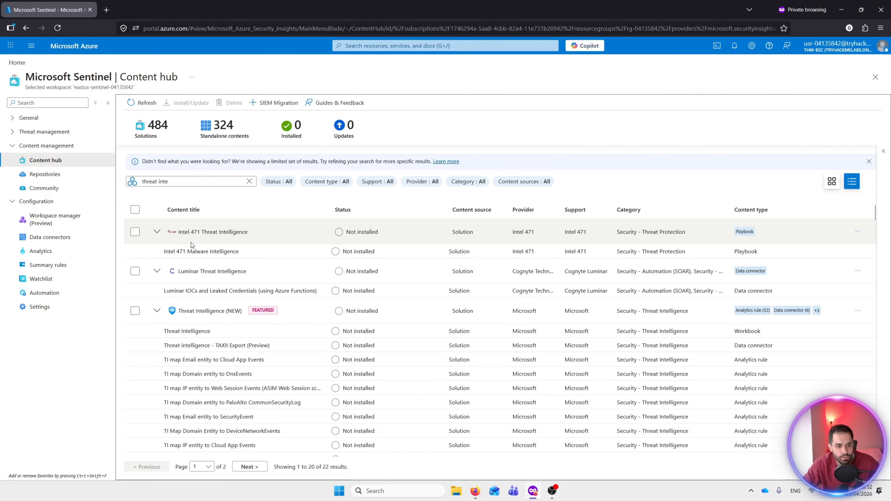
Select the Threat Intelligence (NEW) solution from Microsoft, review its description and install it
left_click(158, 233)
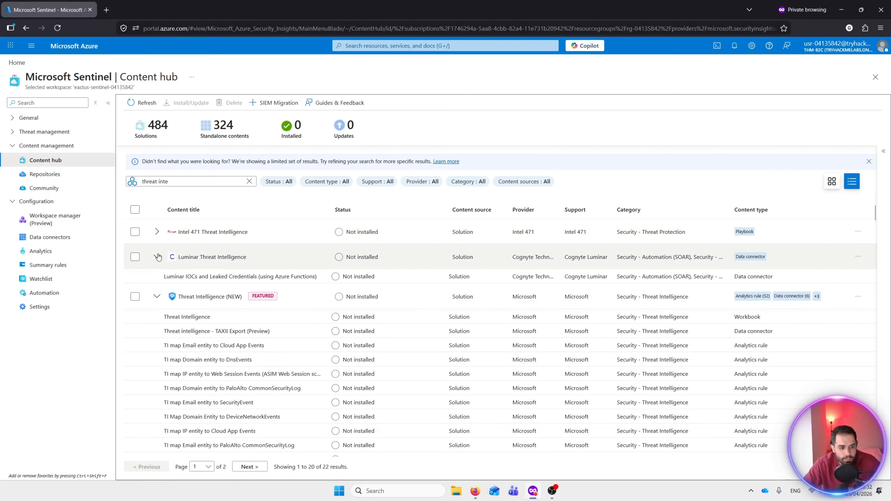
left_click(157, 258)
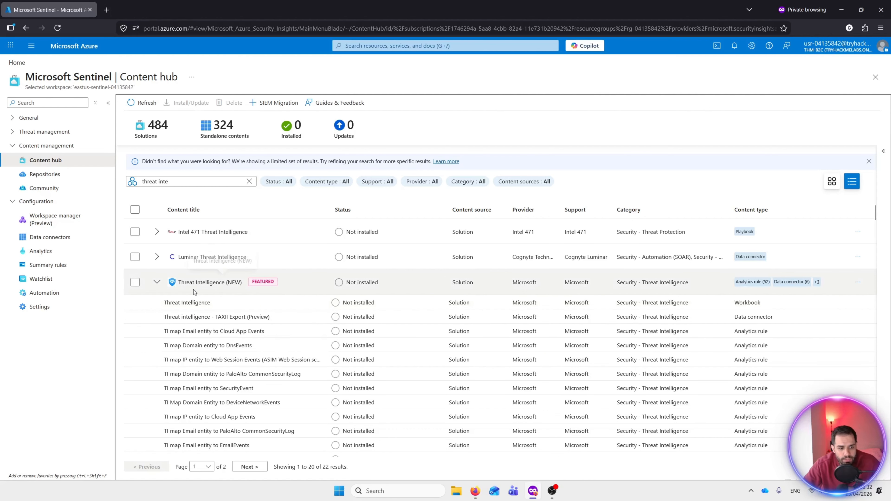
left_click(135, 283)
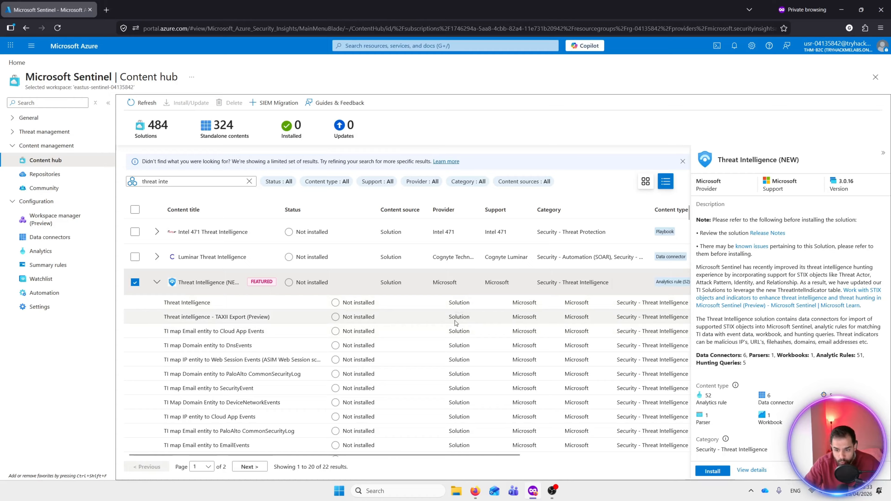
left_click_drag(718, 219, 824, 219)
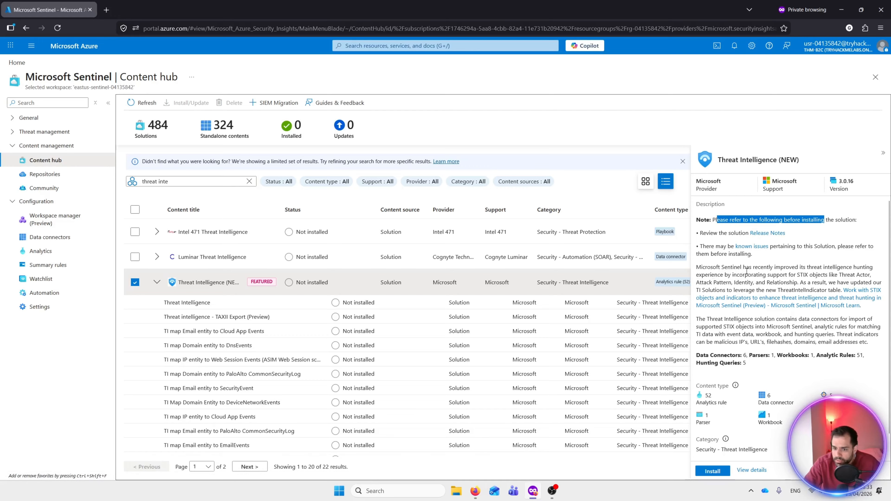
left_click_drag(763, 268, 789, 269)
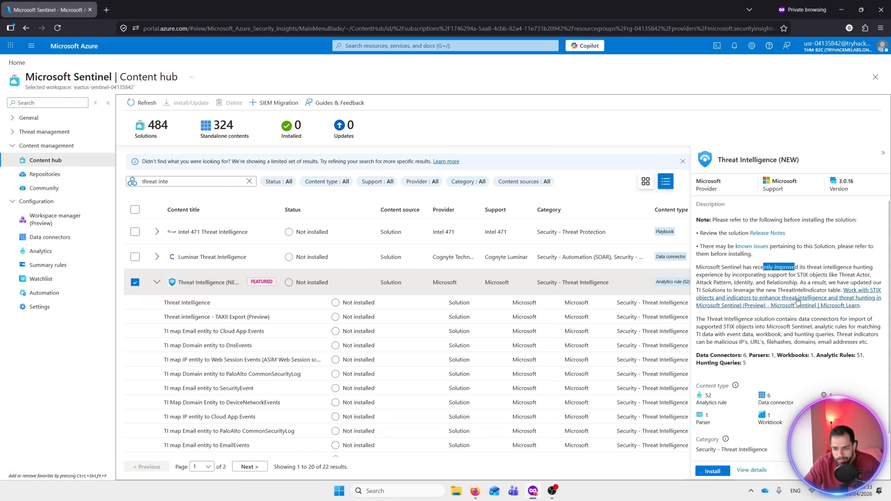
scroll(754, 316, "down", 1)
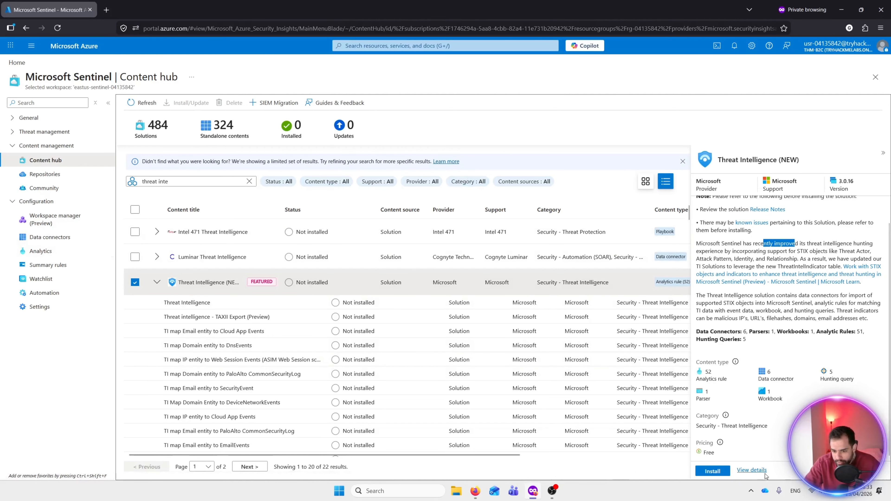
left_click(707, 471)
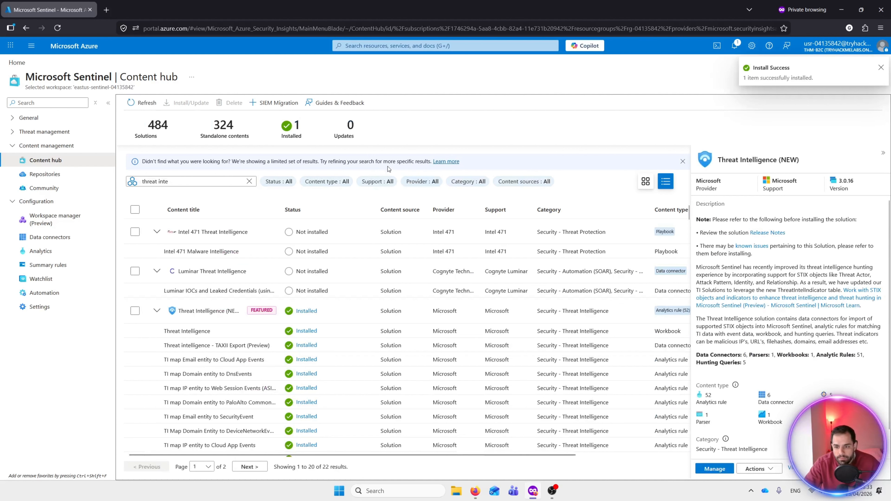
left_click(882, 153)
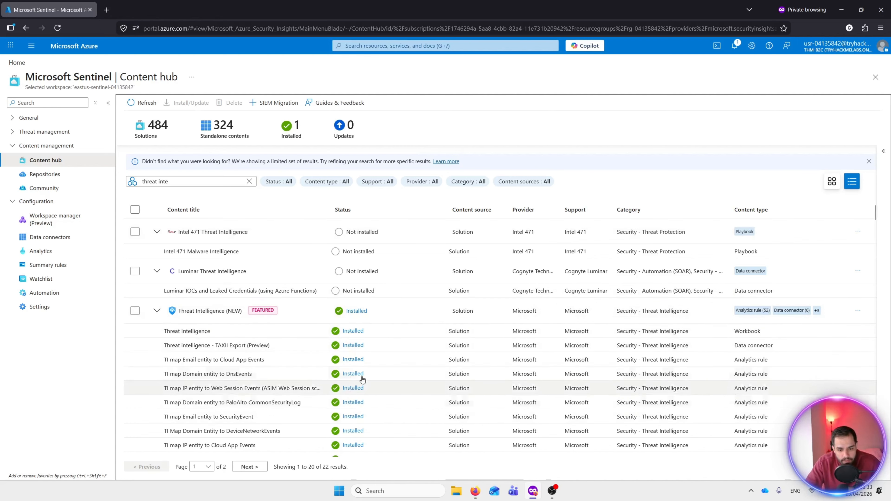
Filter the search results by status to Installed and collapse the Threat Intelligence (NEW) solution
scroll(368, 362, "down", 3)
scroll(368, 361, "up", 3)
left_click(273, 182)
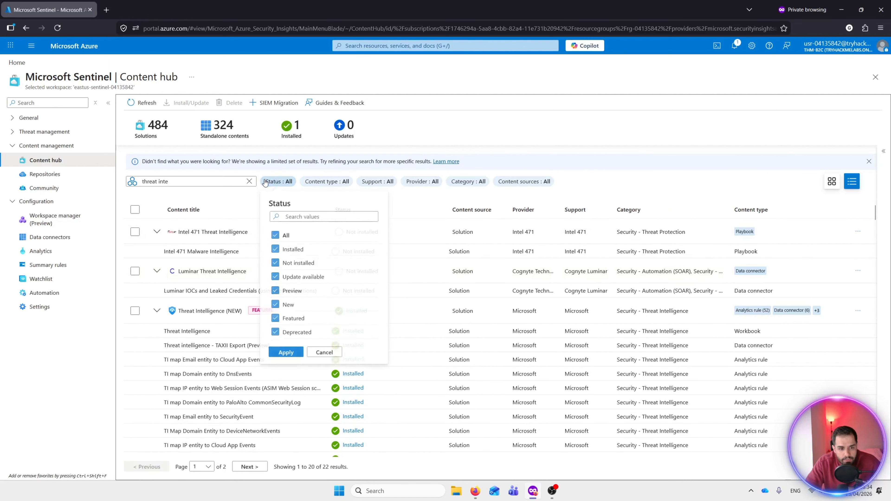
left_click(287, 236)
left_click(286, 249)
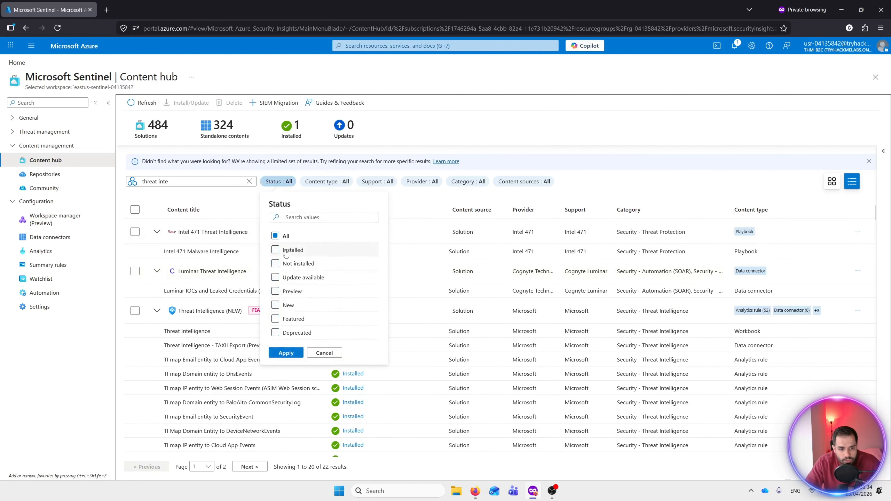
left_click(286, 251)
left_click(286, 354)
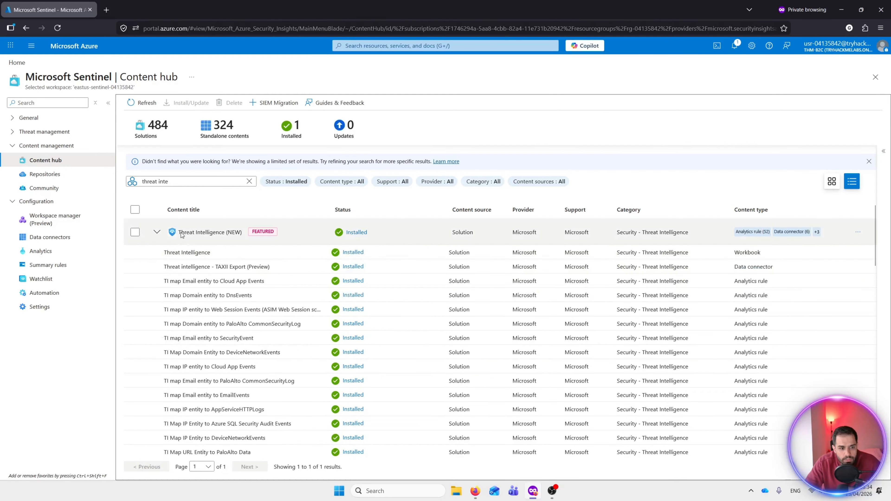
left_click(158, 233)
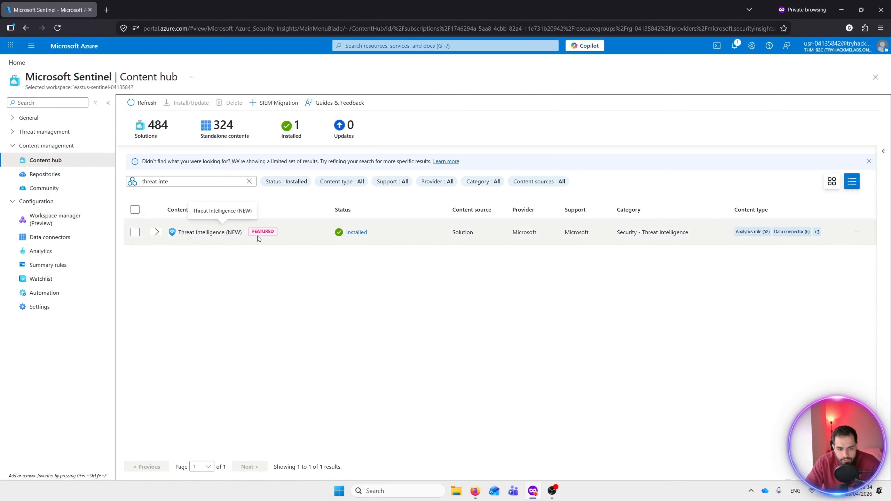
Review the Threat Intelligence (NEW) solution's contents and the Microsoft Defender Threat Intelligence connector's details on the Data connectors page
left_click(158, 232)
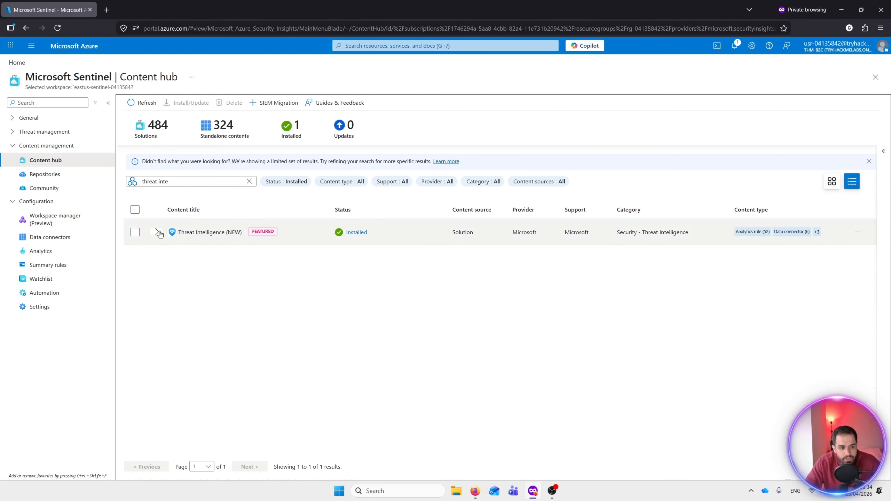
left_click(135, 232)
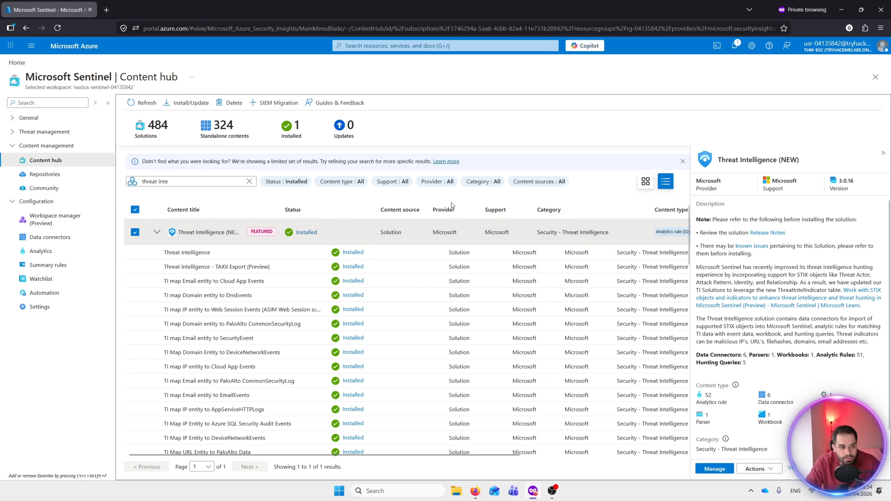
left_click(60, 238)
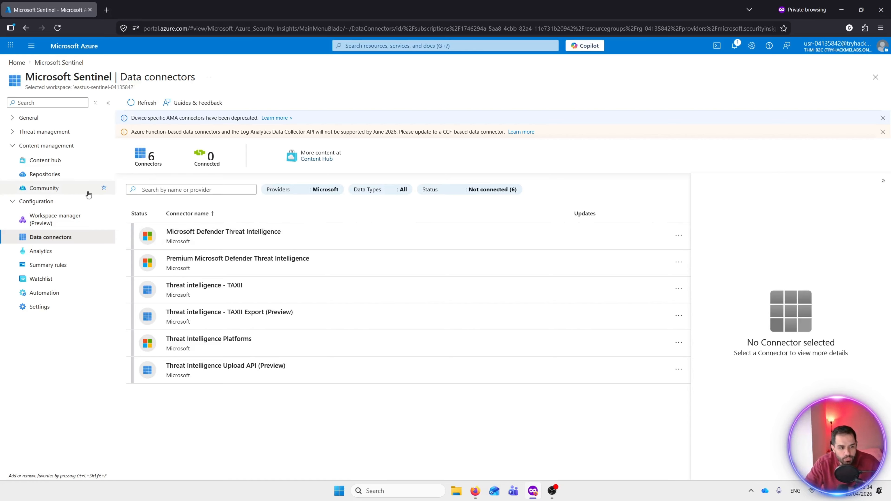
left_click(495, 242)
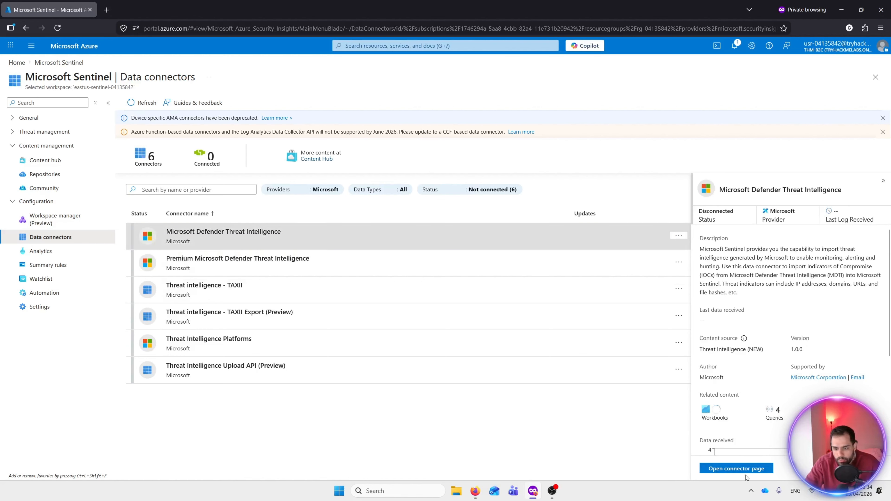
Open the management page of the Threat Intelligence (NEW) solution from the Content hub and review its content items
left_click(49, 162)
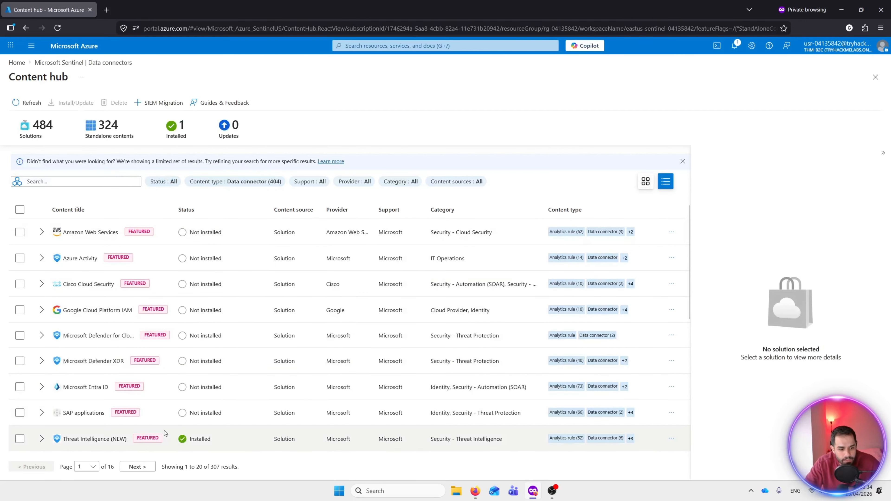
left_click(20, 439)
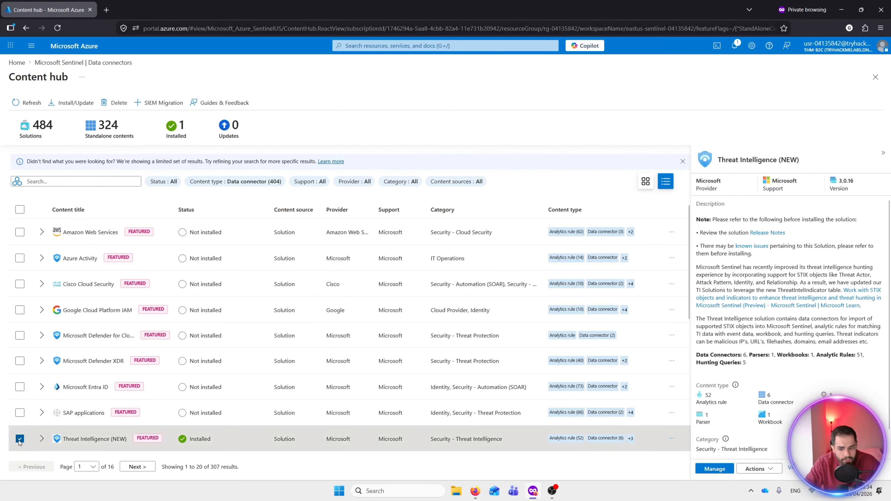
left_click(714, 472)
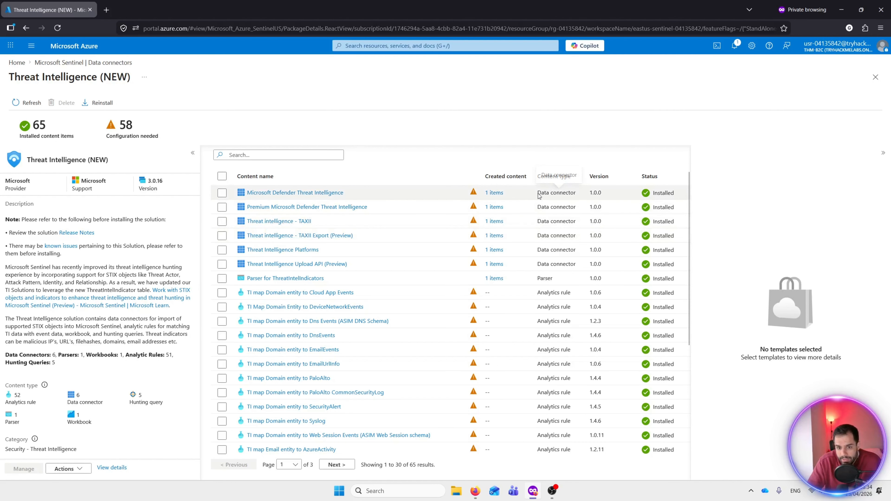
scroll(553, 259, "down", 3)
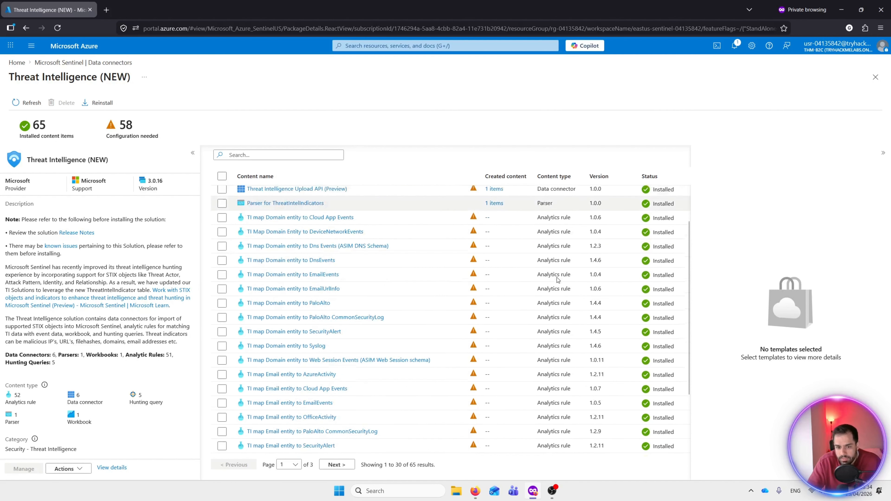
scroll(547, 263, "up", 3)
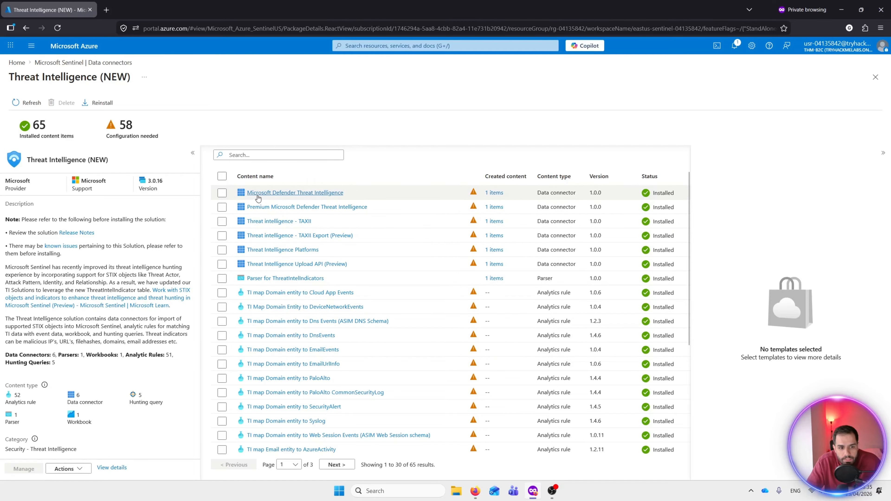
Open the Microsoft Defender Threat Intelligence connector page from the solution's content items and review its prerequisites and configuration
left_click(222, 193)
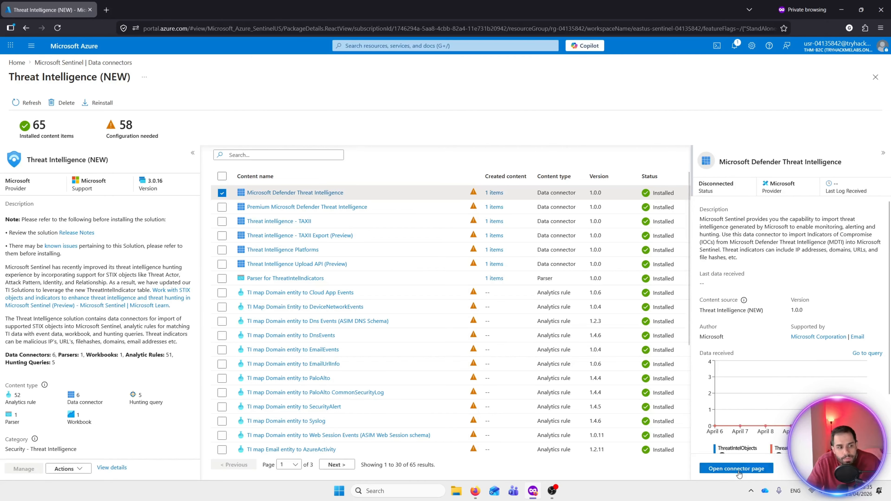
left_click(738, 472)
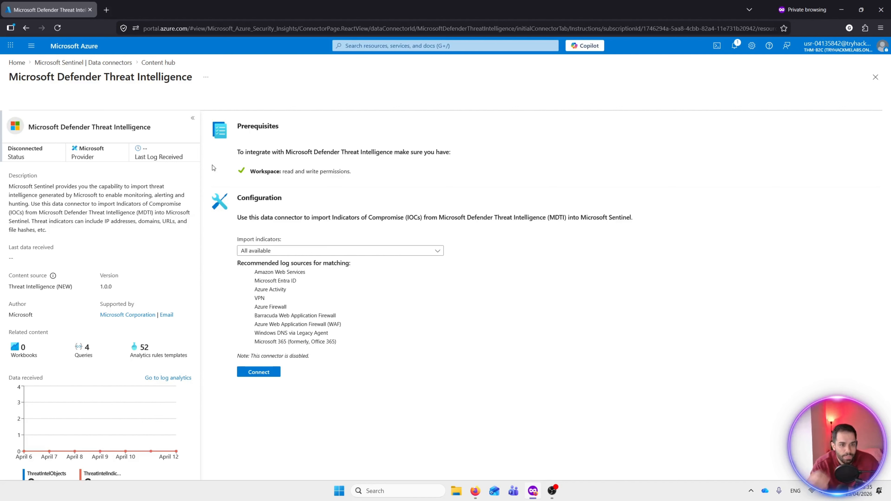
double_click(246, 126)
left_click_drag(240, 195, 287, 202)
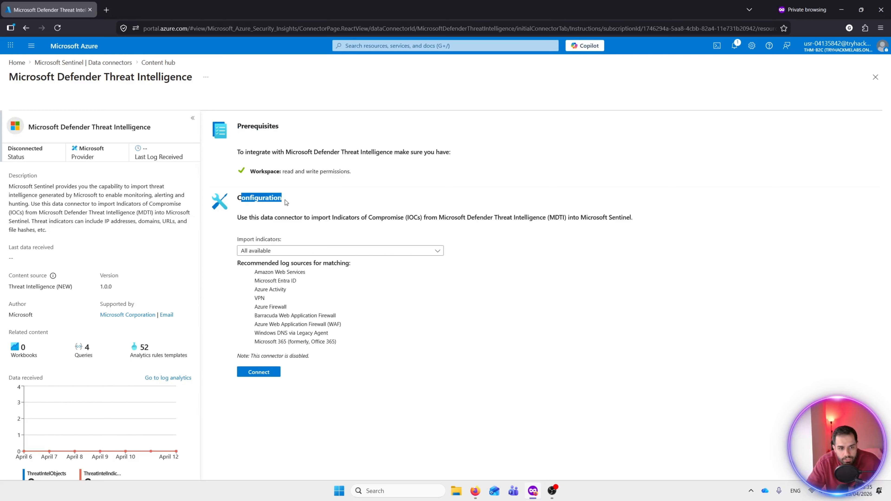
left_click_drag(327, 153, 417, 159)
mouse_move(271, 172)
left_mouse_down()
mouse_move(353, 173)
mouse_move(283, 171)
left_mouse_up()
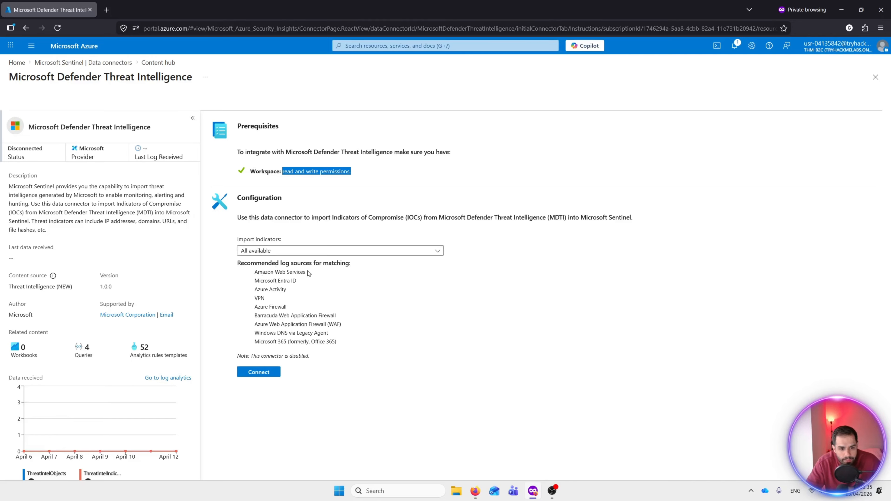
Set Import indicators to All available and connect the Microsoft Defender Threat Intelligence data connector
left_click(358, 254)
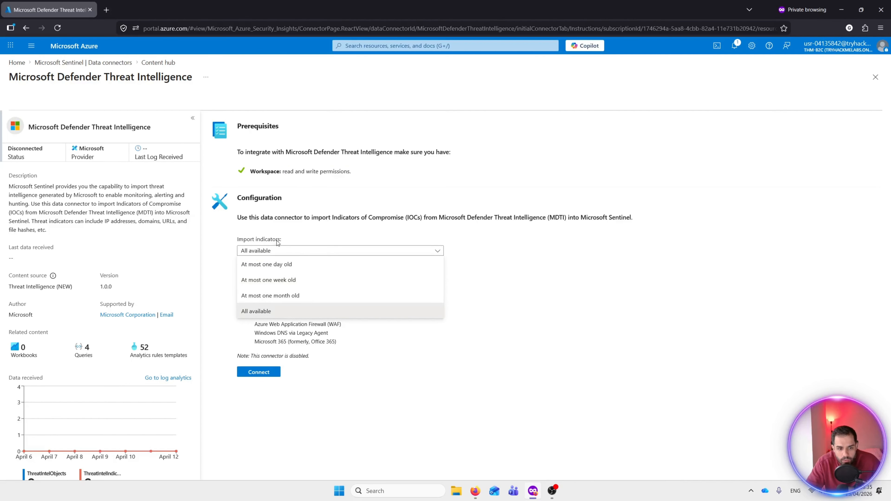
left_click(254, 312)
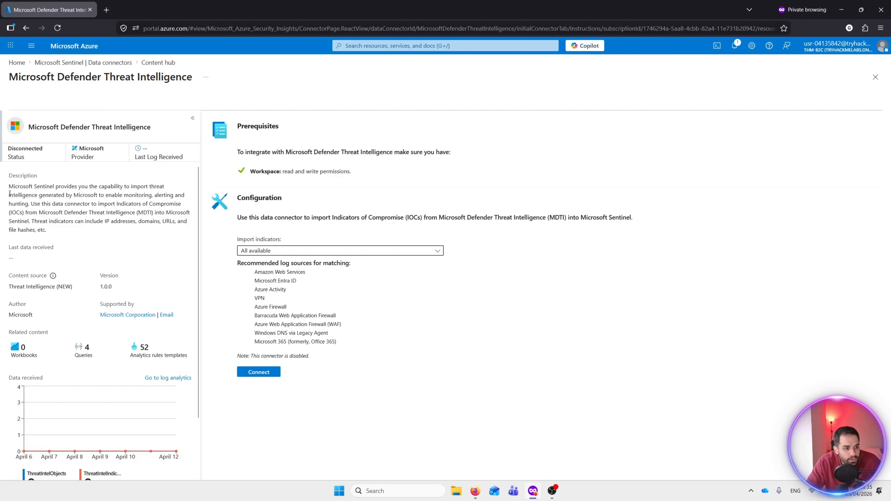
left_click_drag(13, 187, 126, 212)
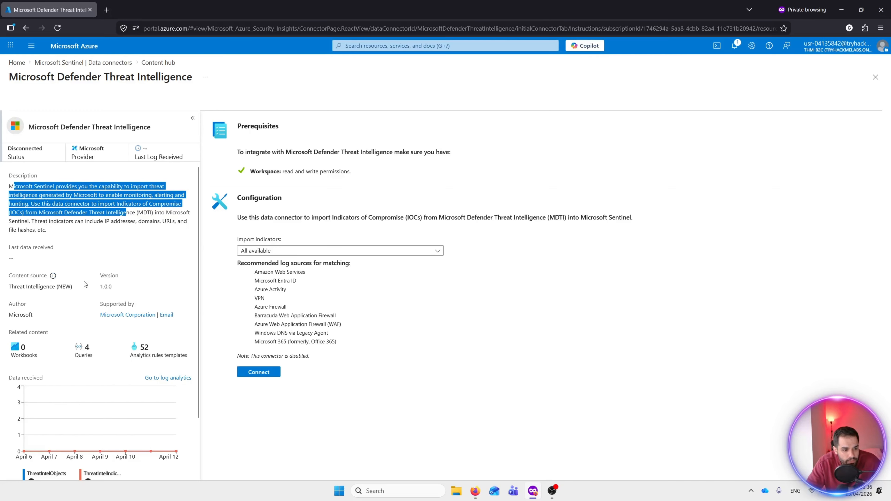
scroll(91, 290, "down", 1)
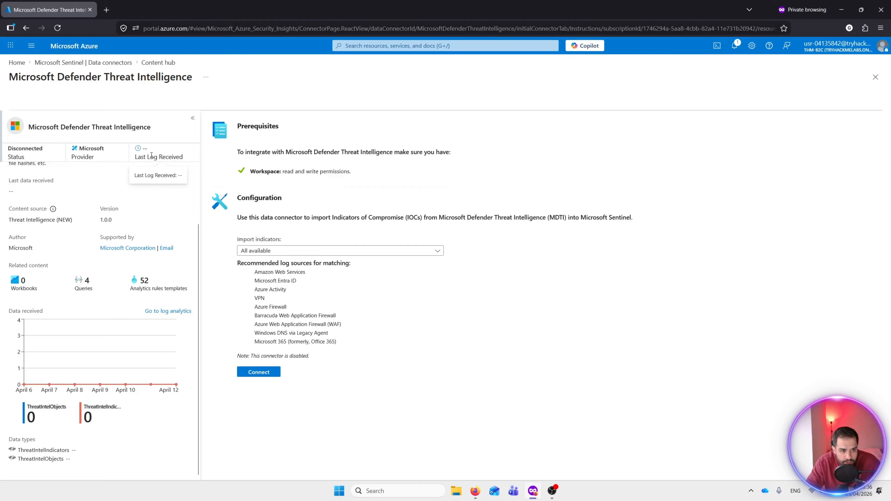
scroll(107, 260, "up", 2)
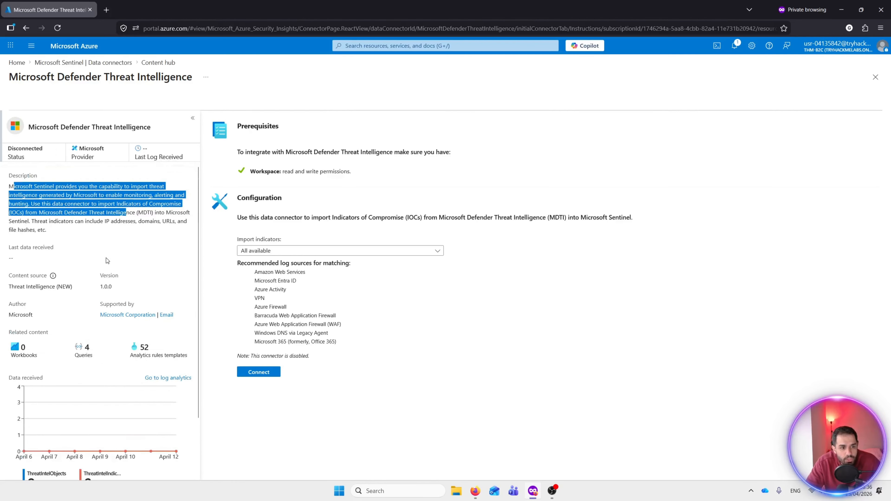
left_click(112, 173)
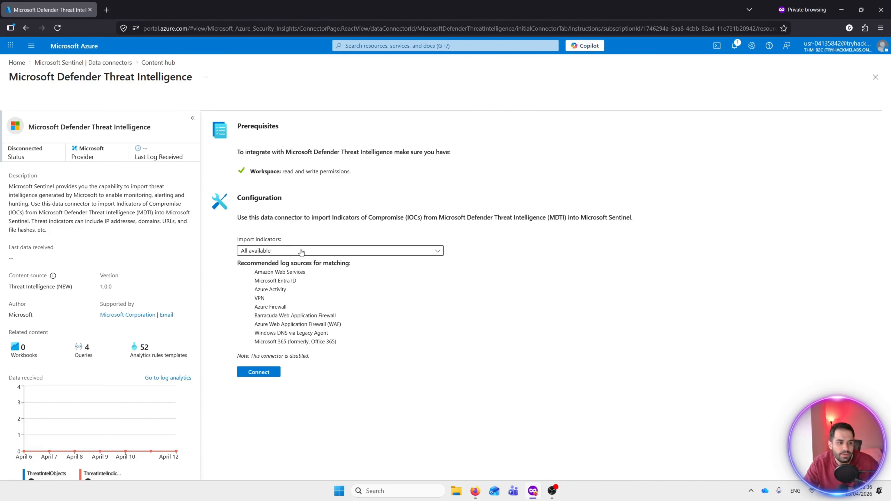
left_click(254, 375)
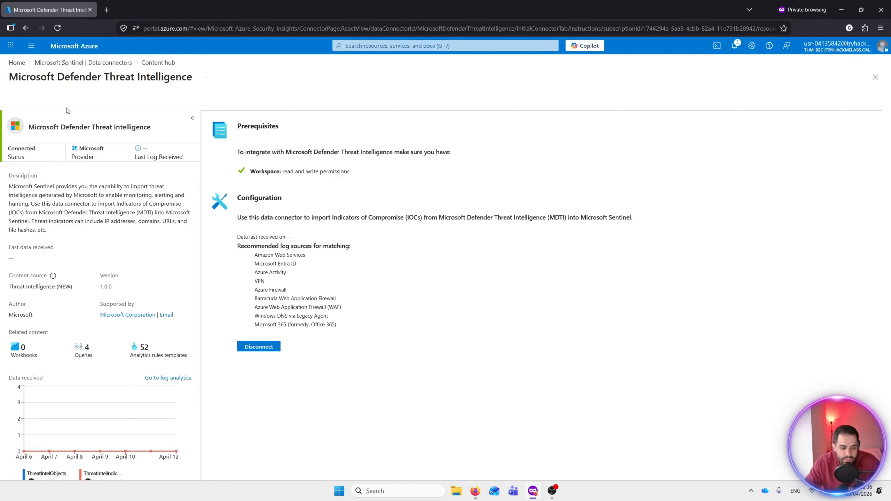
scroll(106, 369, "down", 2)
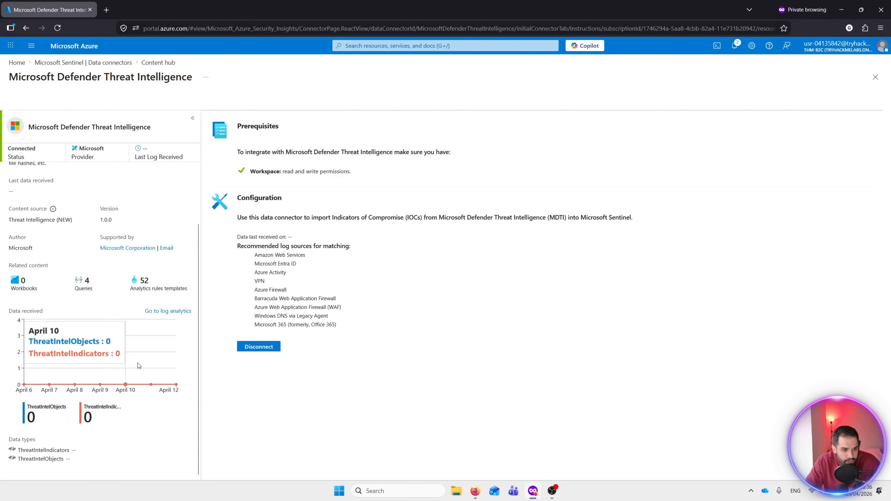
scroll(145, 235, "up", 2)
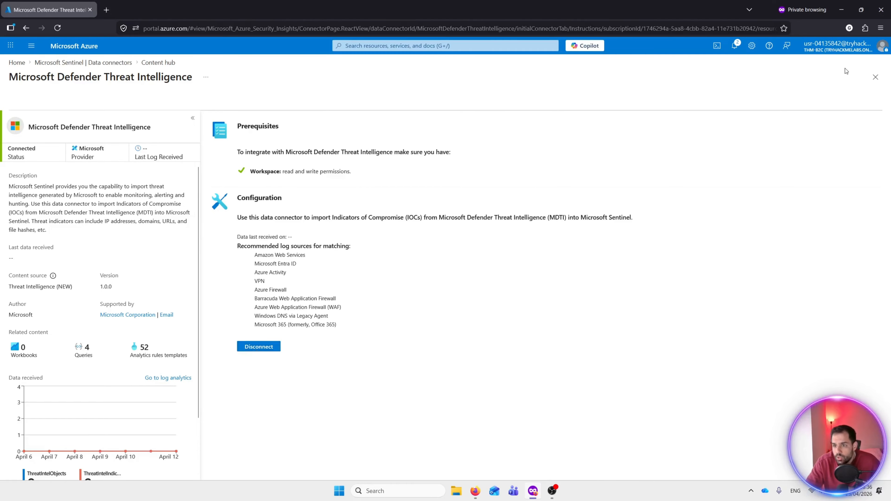
Return to the Data connectors page, reload it and dismiss the Azure welcome tour
left_click(876, 77)
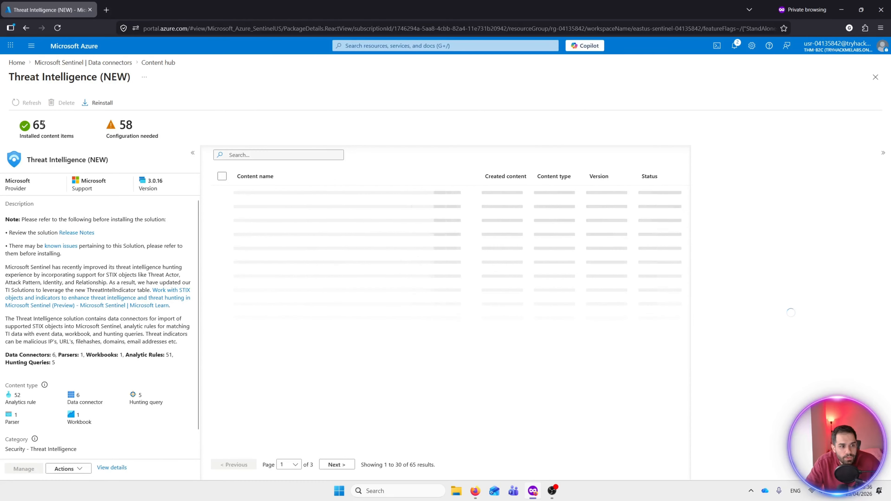
left_click(875, 77)
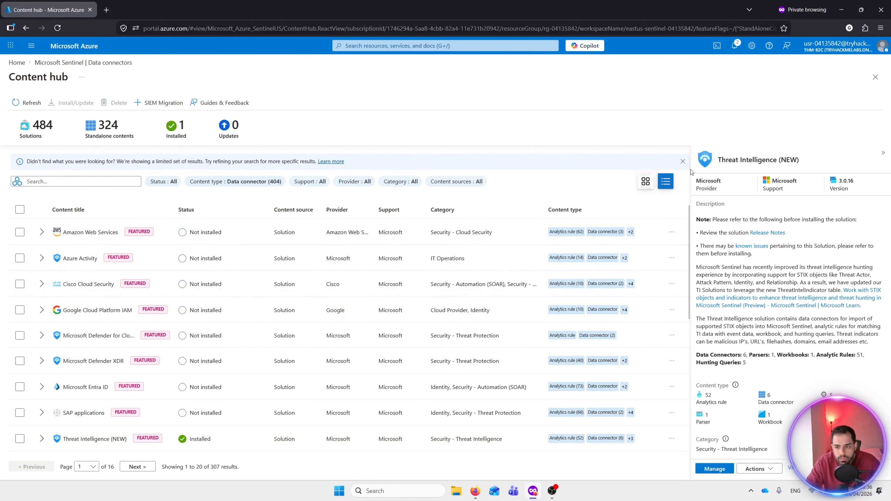
left_click(871, 80)
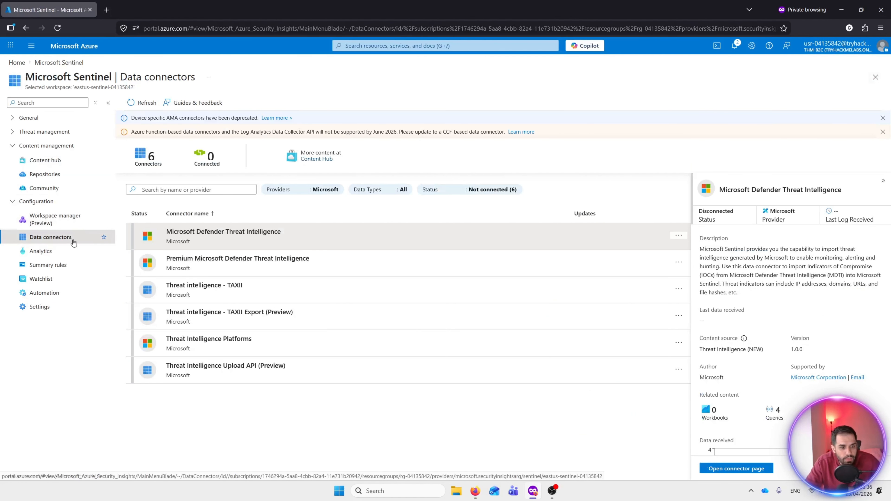
left_click(58, 28)
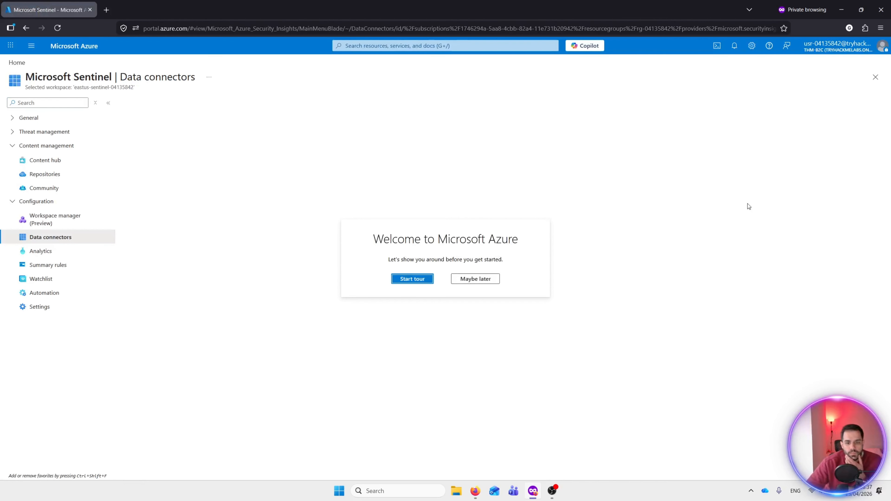
left_click(475, 279)
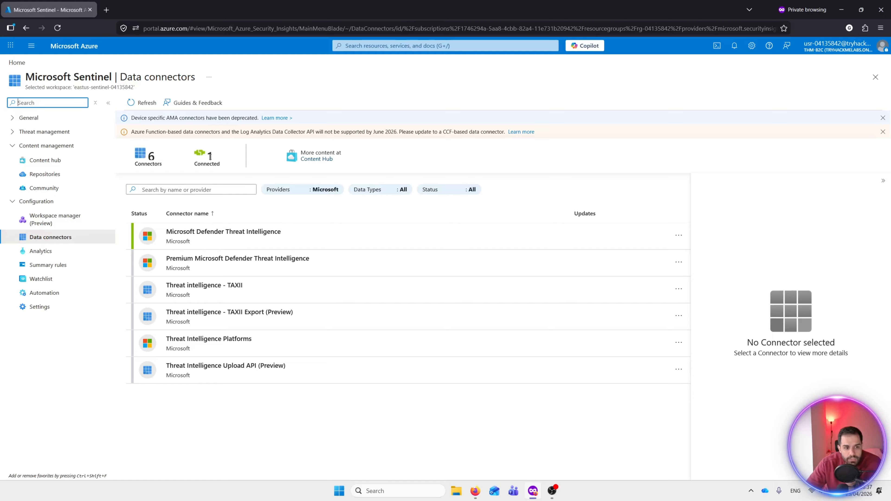
Check the connected connector count and examine the details of the threat intelligence data connectors in the list
double_click(210, 156)
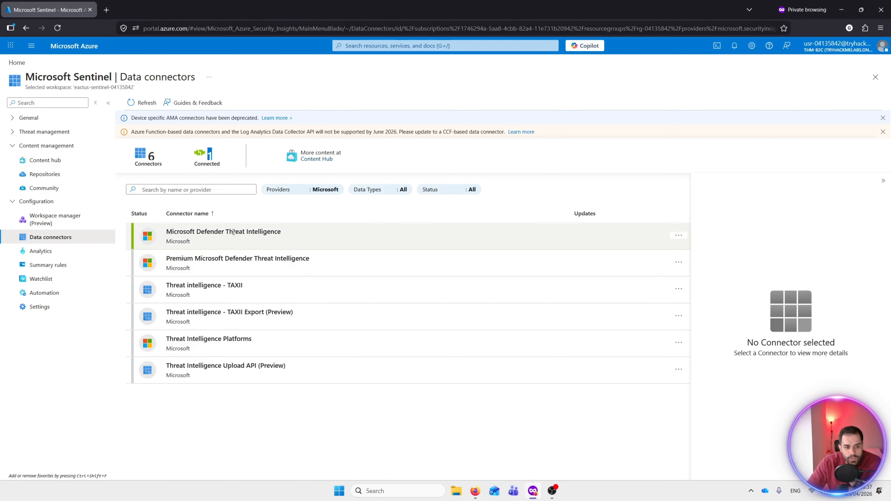
left_click(205, 269)
left_click(221, 236)
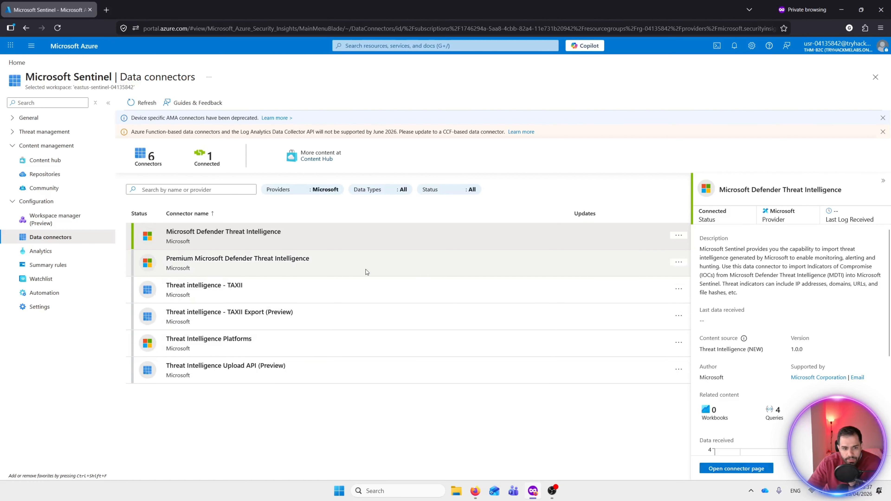
left_click(370, 259)
left_click(370, 297)
left_click(372, 316)
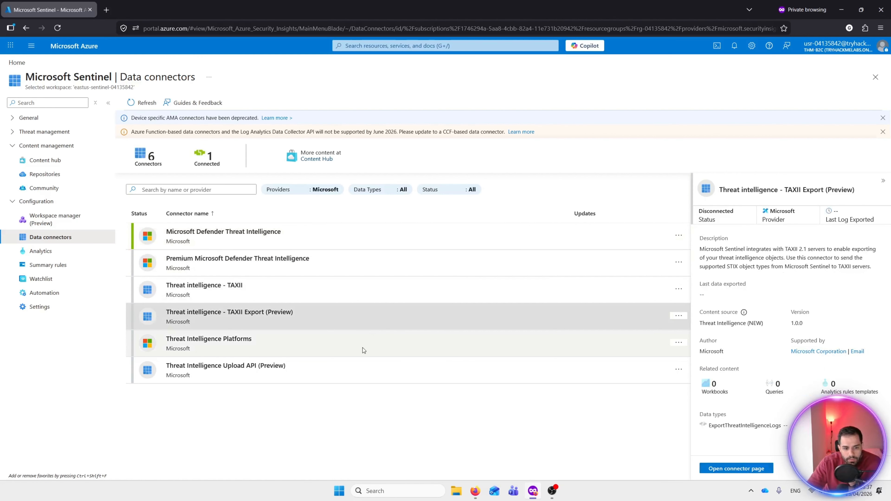
left_click(363, 346)
Review the Premium Microsoft Defender Threat Intelligence connector's details and configuration page, and close the page without connecting
left_click(331, 266)
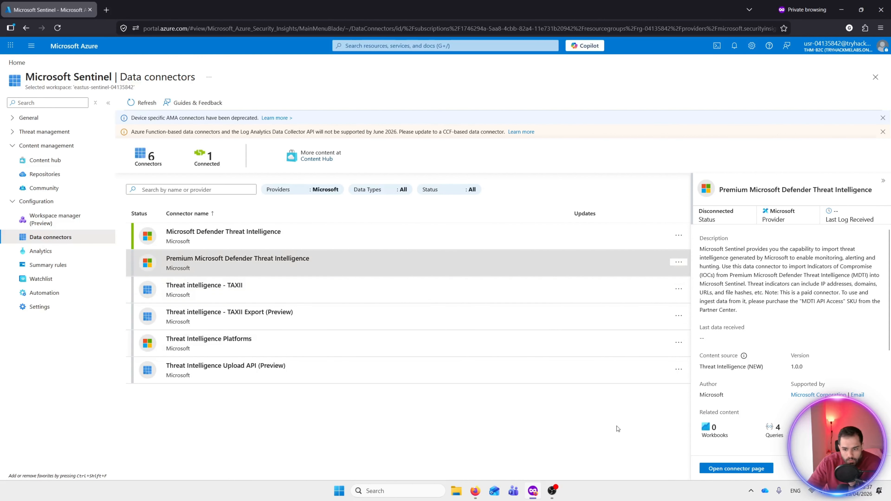
left_click(720, 470)
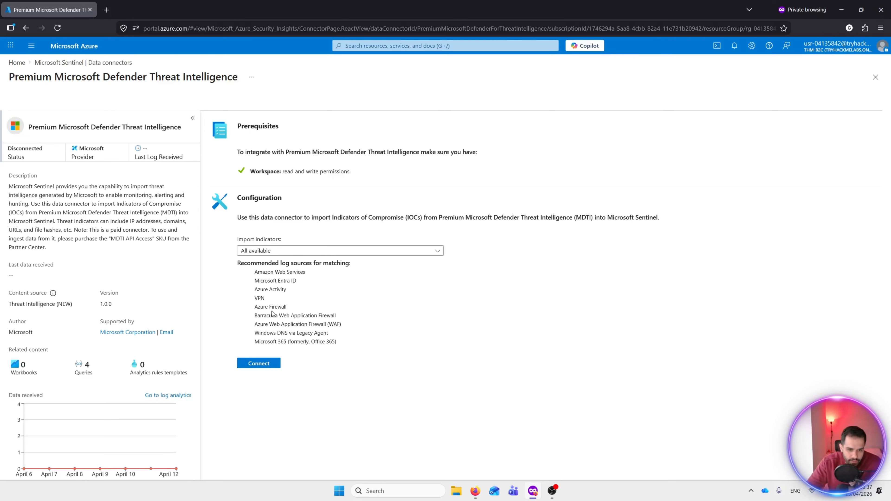
left_click(878, 80)
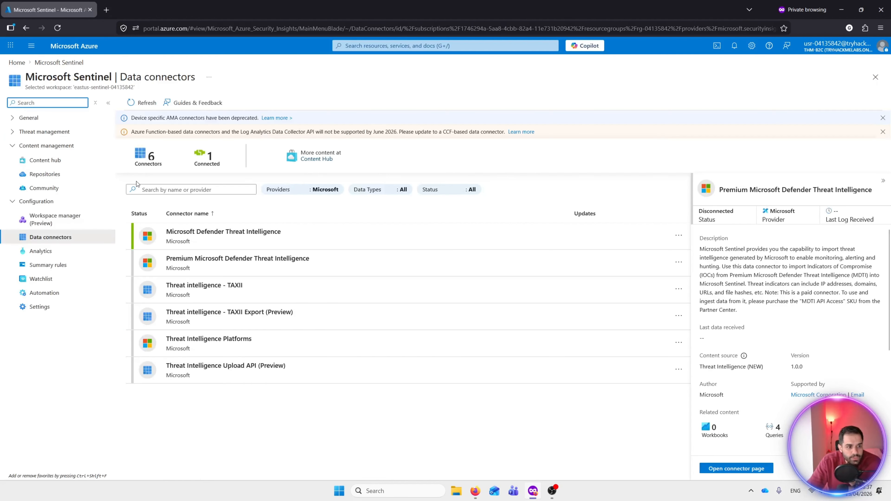
Go back to the Content hub and reload the page to show its solutions
left_click(53, 162)
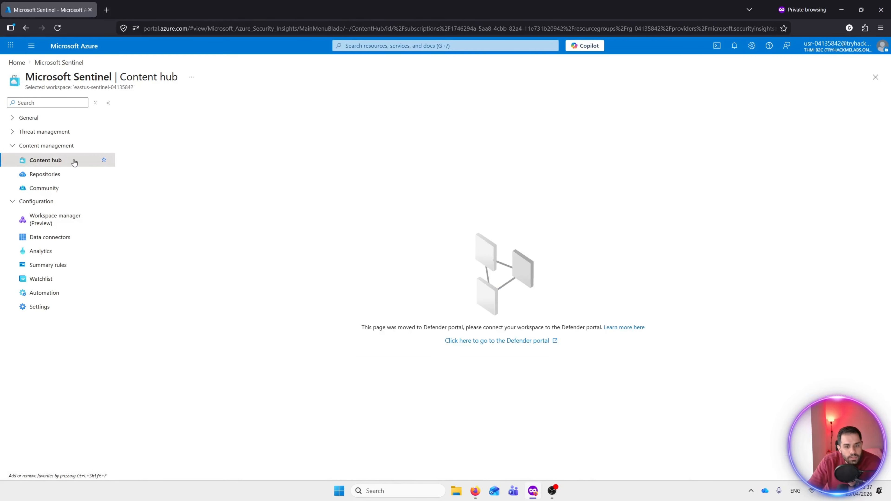
left_click(58, 28)
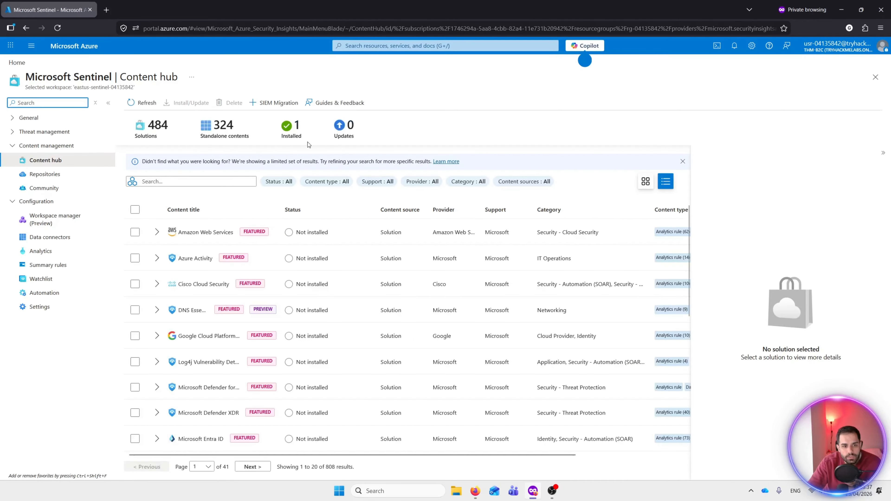
Expand the Threat Intelligence (NEW) solution in the Content hub list and examine its content items and their installation status
scroll(210, 351, "down", 5)
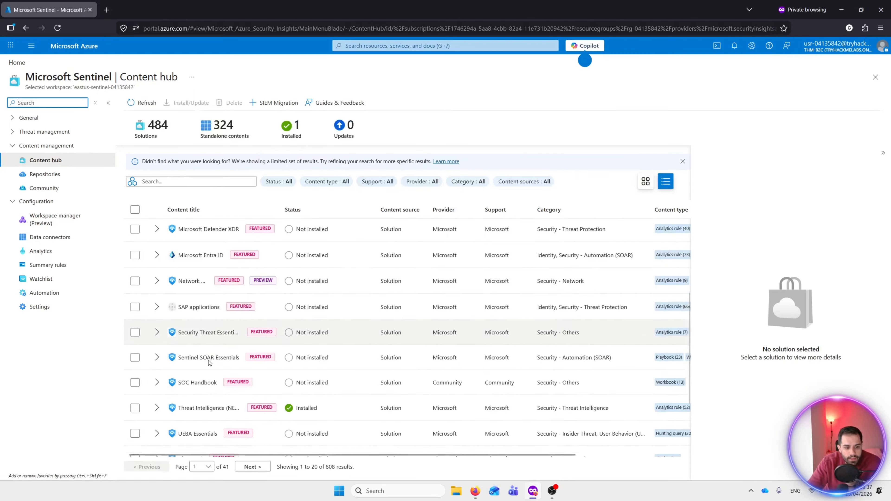
left_click(136, 409)
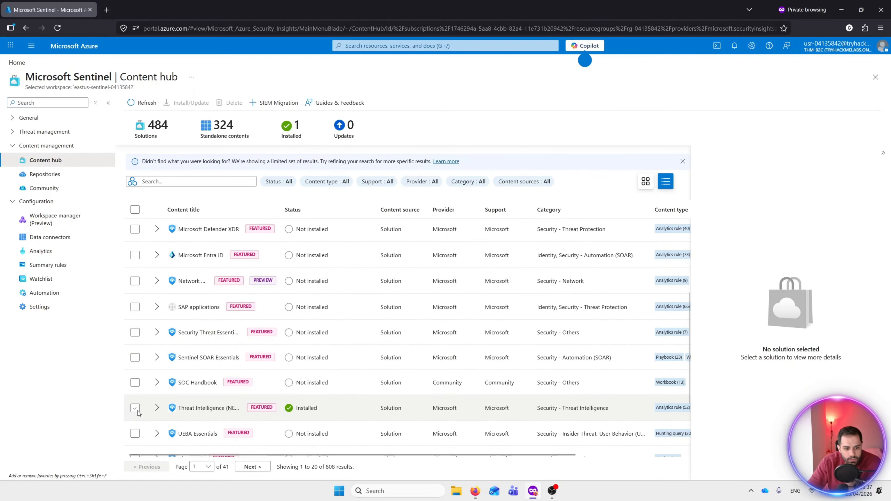
left_click(157, 408)
scroll(205, 369, "down", 1)
scroll(206, 369, "down", 3)
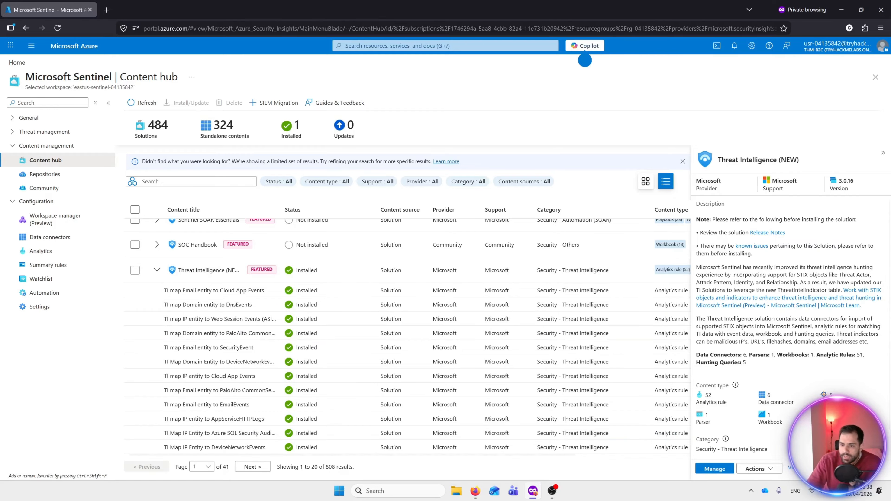
scroll(344, 284, "down", 2)
scroll(344, 284, "up", 2)
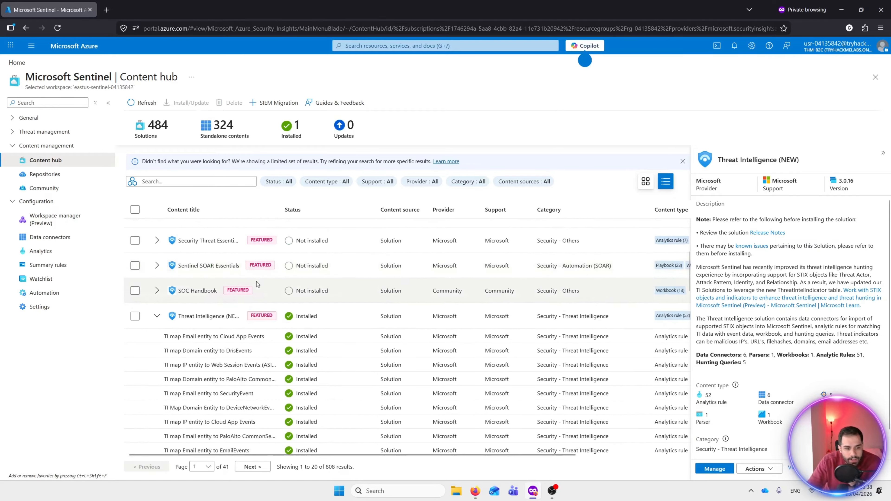
Select the Threat Intelligence (NEW) solution and open its management page listing the solution's content
left_click(134, 317)
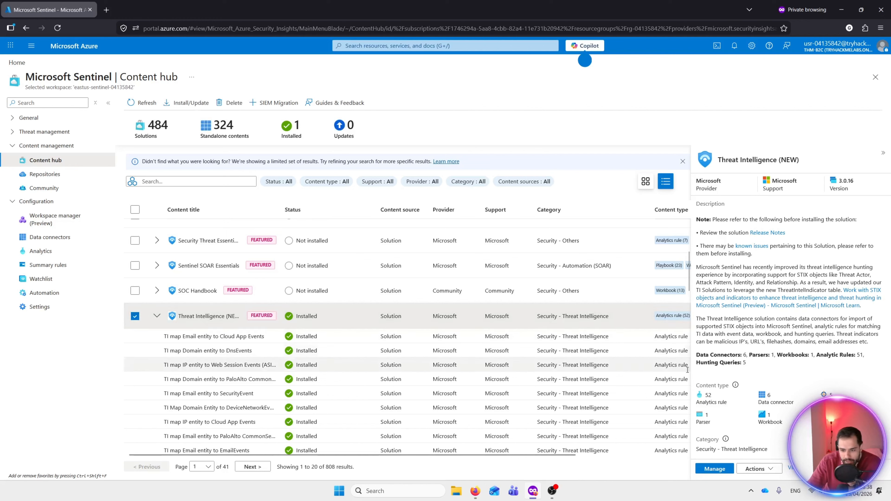
left_click(715, 470)
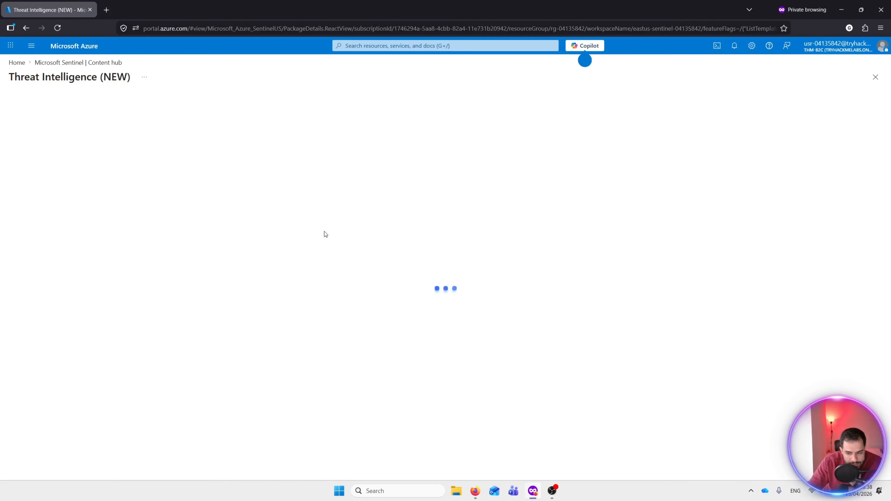
scroll(84, 300, "down", 1)
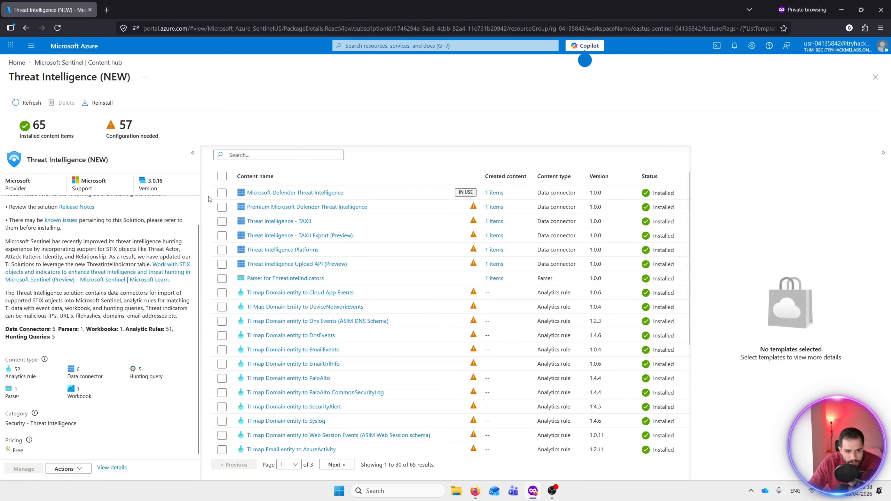
Open the Microsoft Defender Threat Intelligence connector page and check its connection status, related content and data received chart
left_click(222, 193)
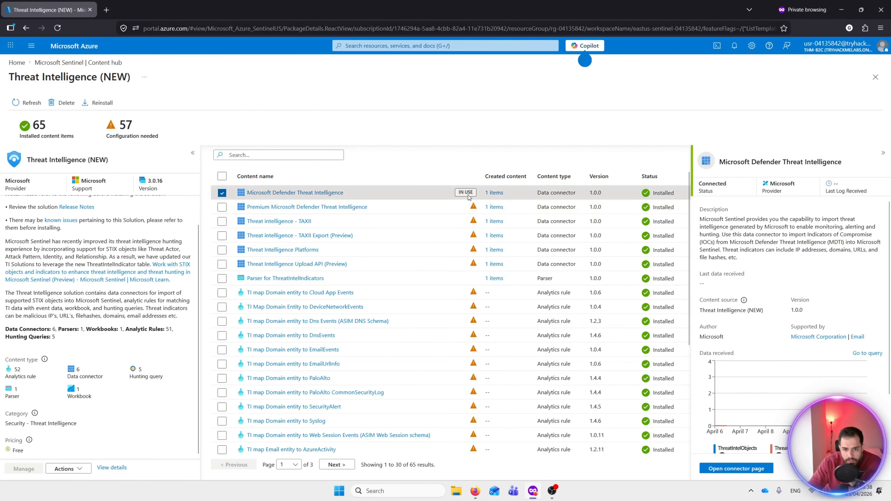
left_click(742, 473)
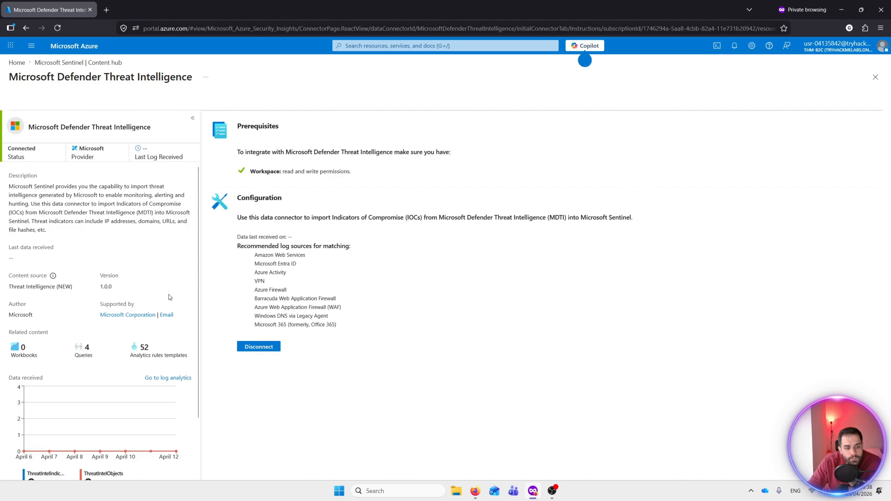
scroll(101, 362, "down", 2)
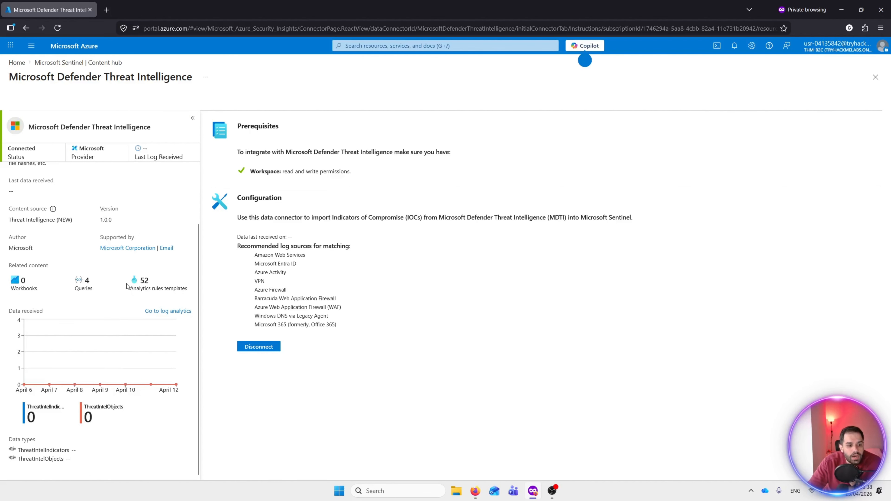
scroll(144, 234, "up", 2)
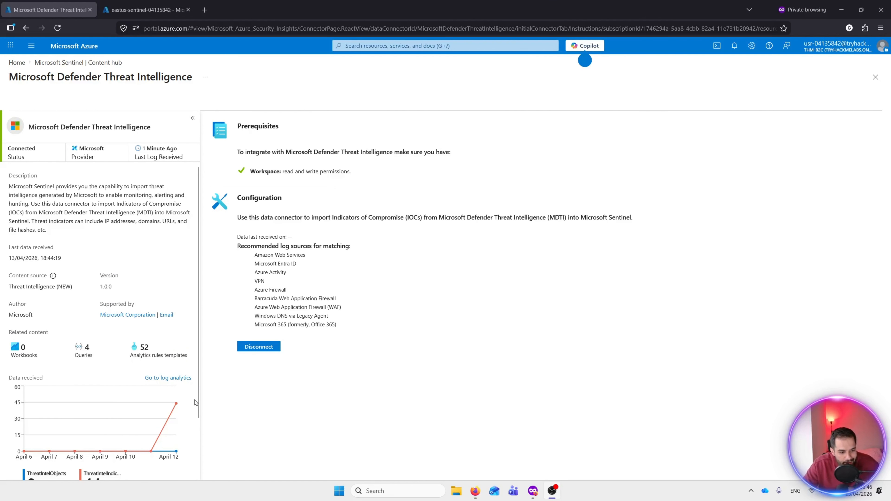
mouse_move(169, 408)
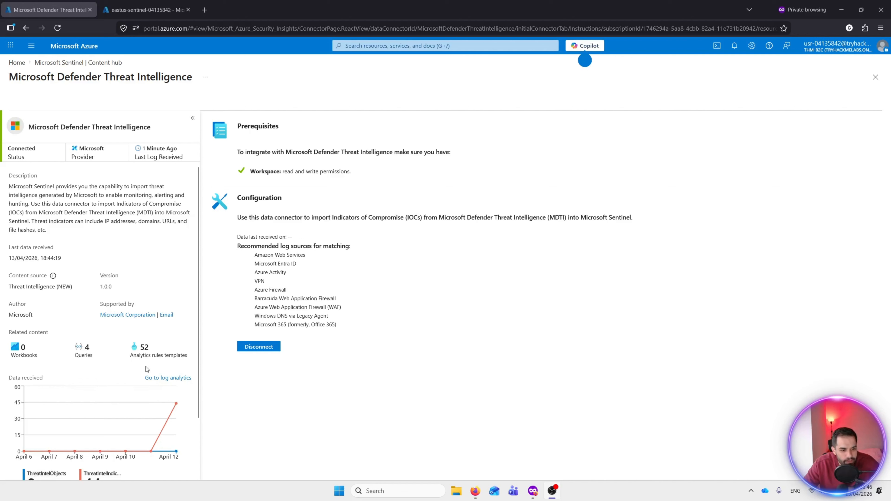
scroll(169, 378, "down", 2)
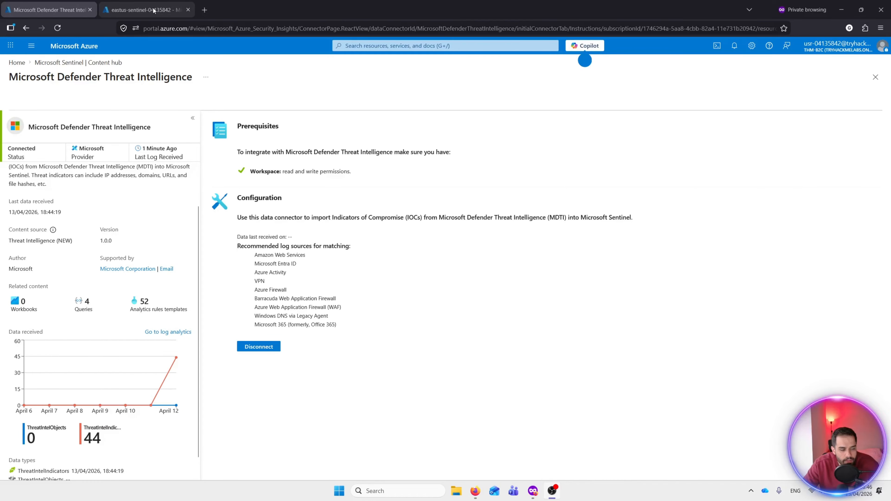
Open the connector's data in Log Analytics, dismiss the Queries hub and run the ThreatIntelIndicators table from the Microsoft Sentinel group
left_click(169, 332)
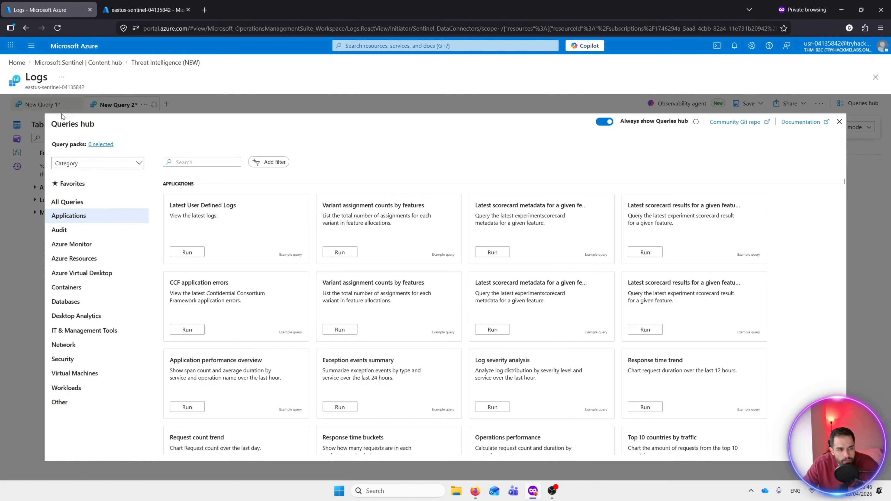
left_click(839, 122)
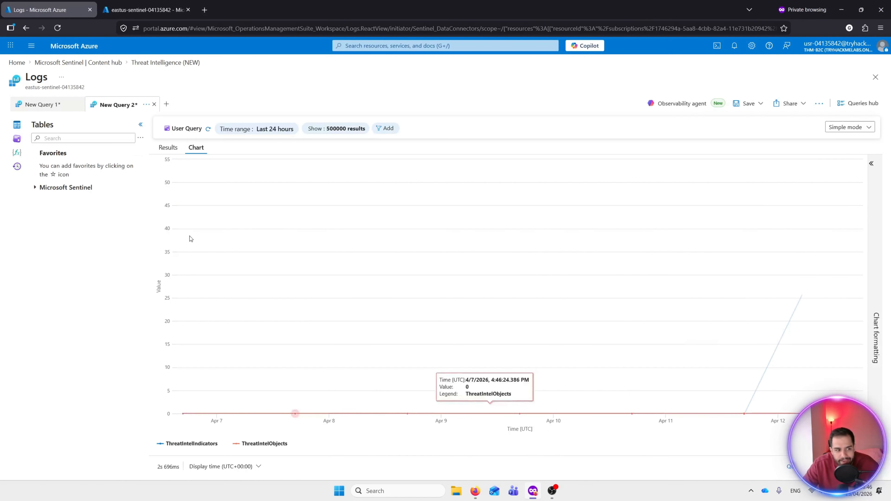
left_click(63, 187)
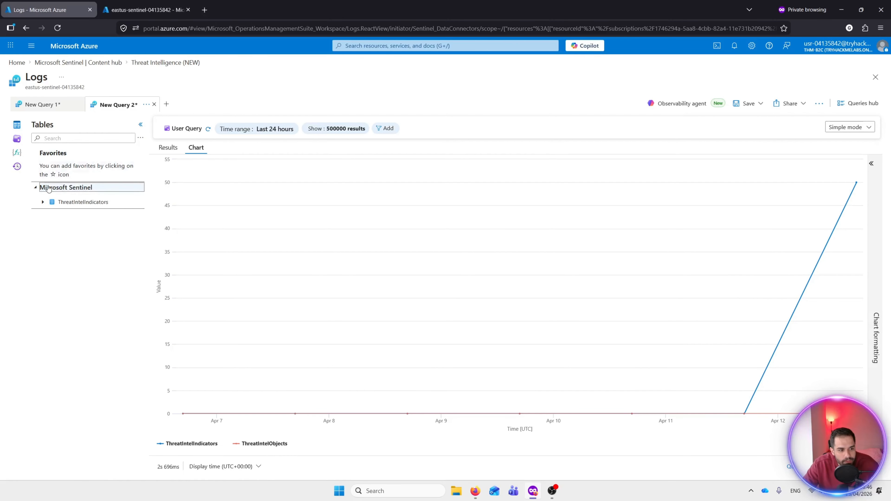
left_click(72, 203)
mouse_move(72, 203)
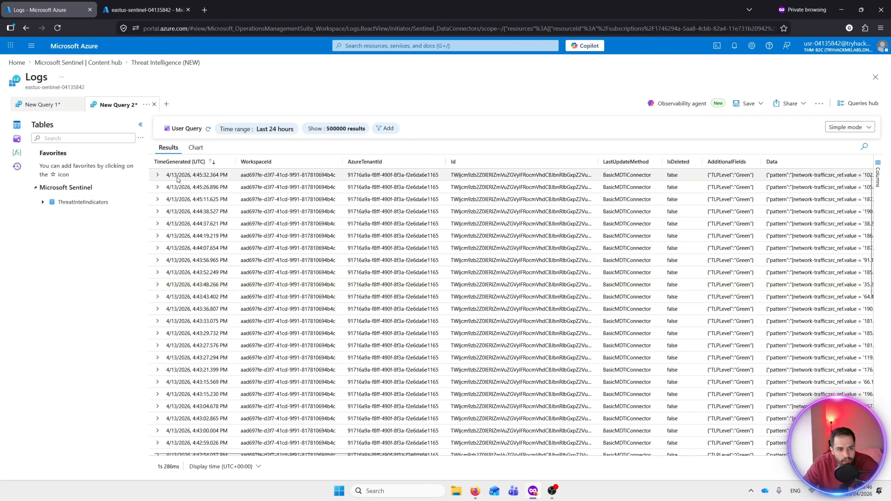
Inspect the fields of the second ThreatIntelIndicators record, collapse it and look through the remaining records
left_click(219, 189)
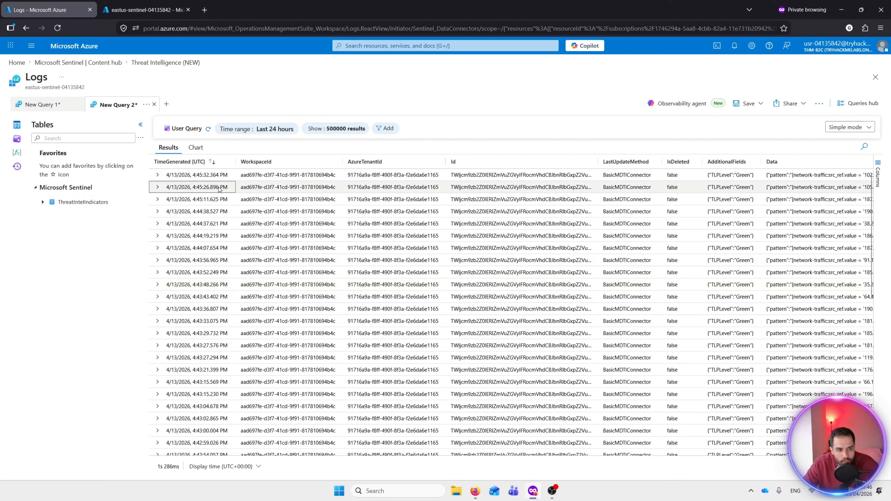
left_click(162, 189)
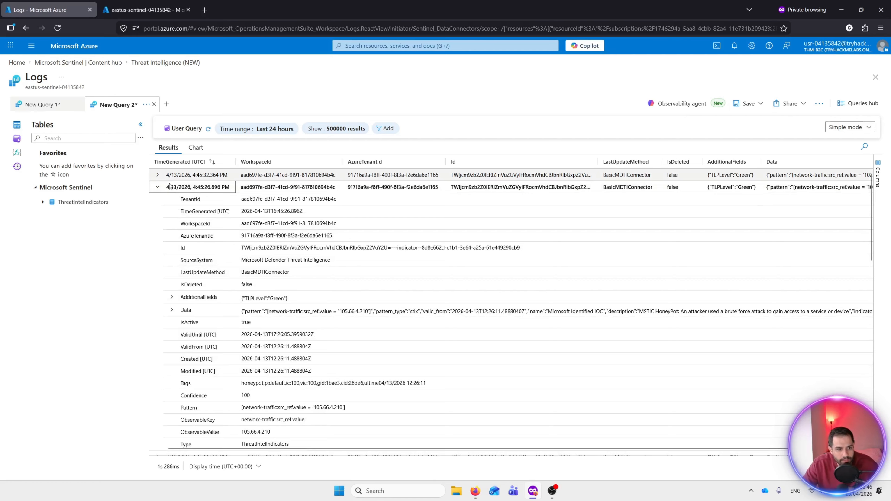
left_click(157, 191)
scroll(201, 235, "down", 5)
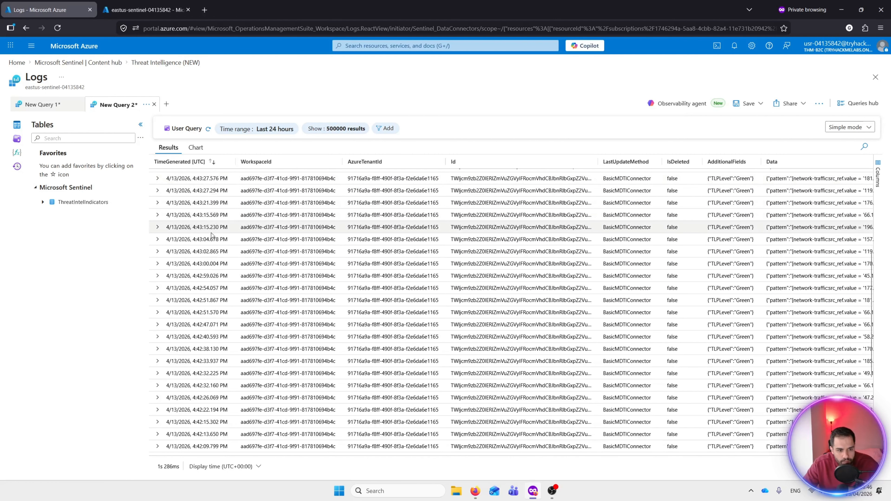
left_click(158, 232)
Switch to the second browser tab, go to the Azure home page and open the Sentinel workspace from Microsoft Sentinel
left_click(157, 3)
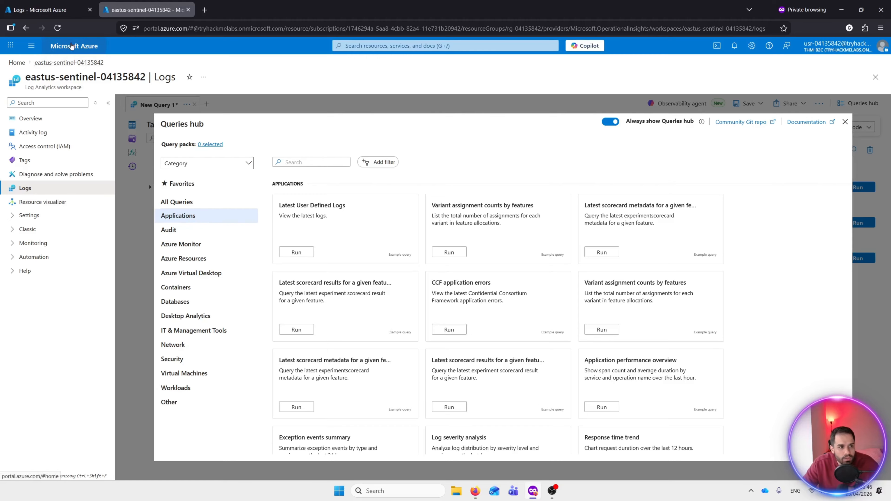
left_click(17, 62)
left_click(477, 277)
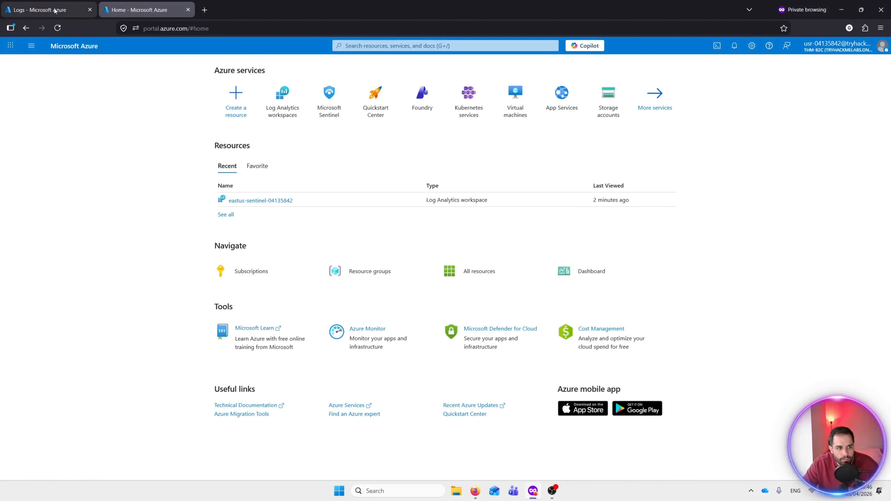
left_click(325, 120)
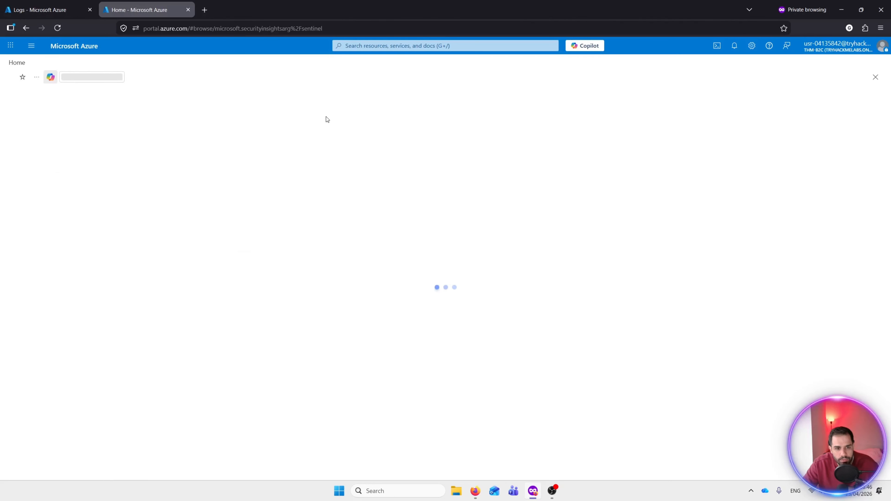
left_click(68, 172)
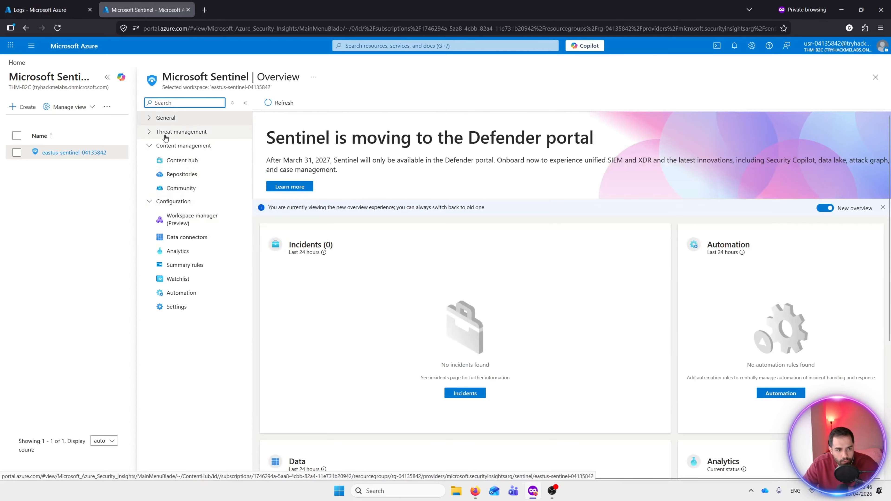
Expand the workspace's Threat management and General sections, open its Logs page and dismiss the Queries hub
left_click(158, 135)
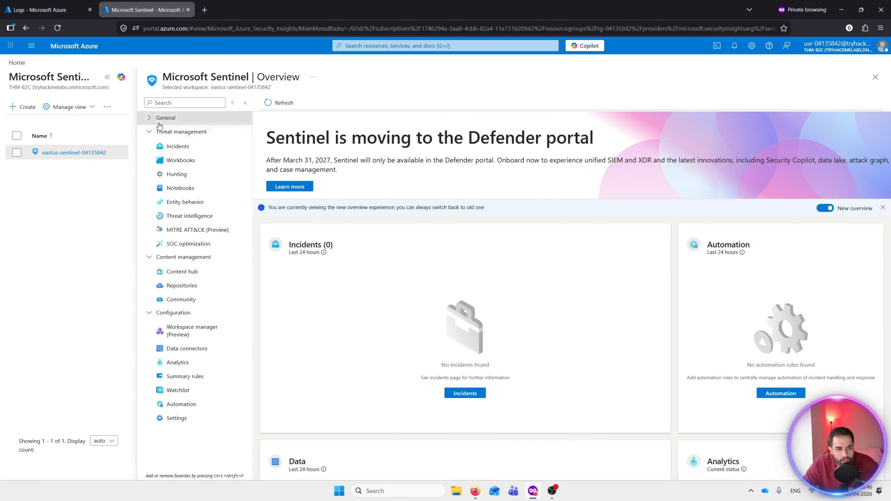
left_click(165, 118)
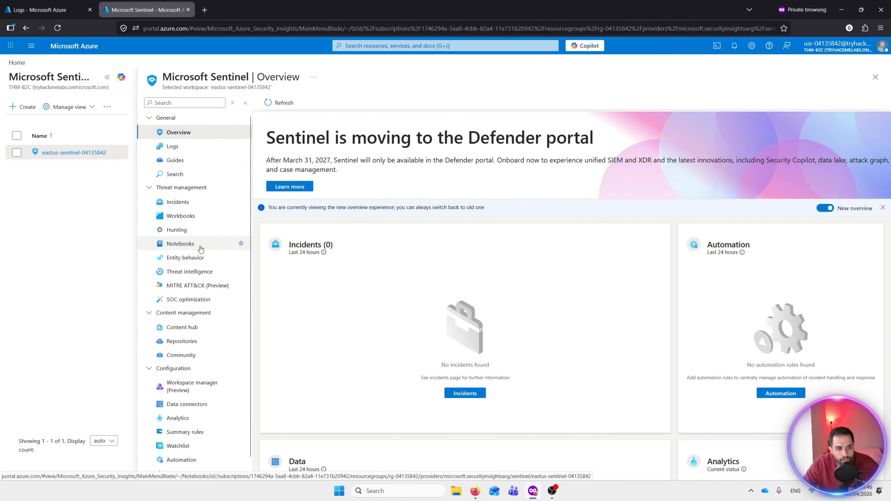
left_click(183, 145)
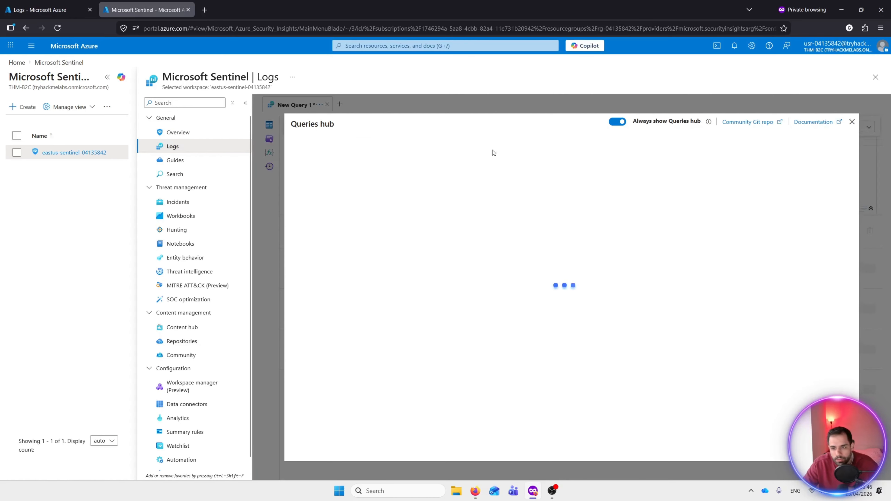
left_click(853, 122)
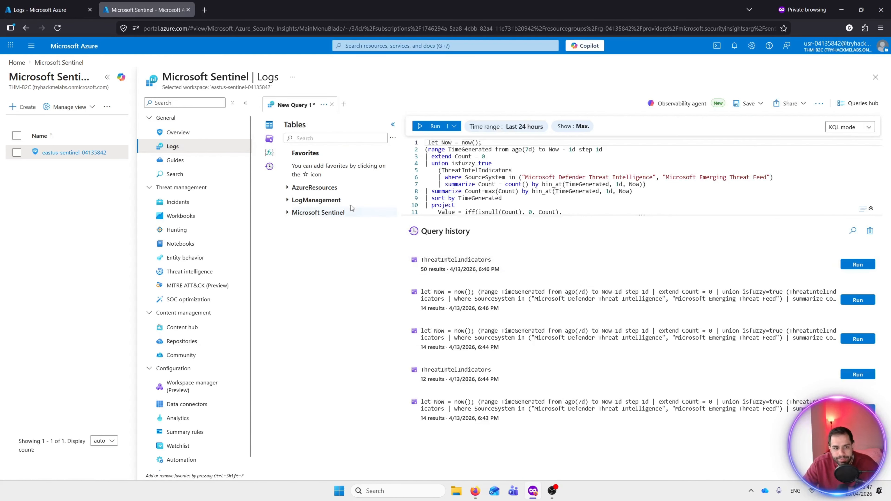
Insert the ThreatIntelIndicators table into the existing KQL query, try to run it for the last 24 hours and clear the message
left_click(287, 188)
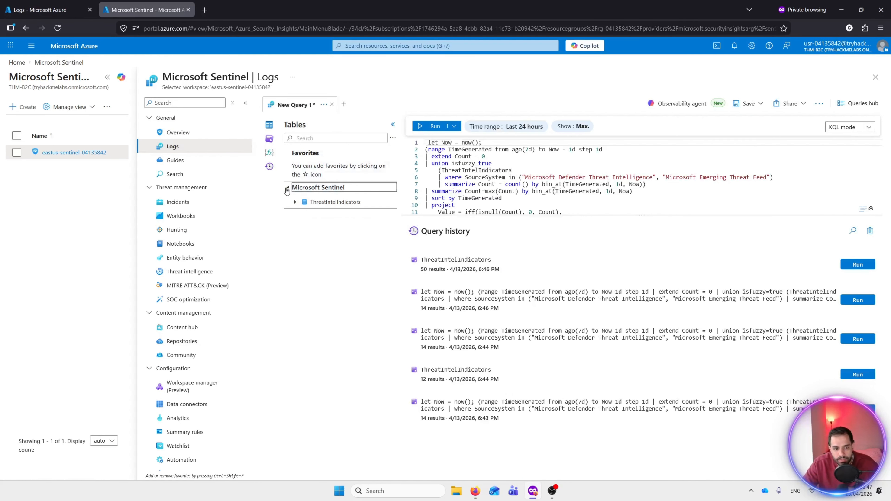
double_click(335, 203)
double_click(324, 207)
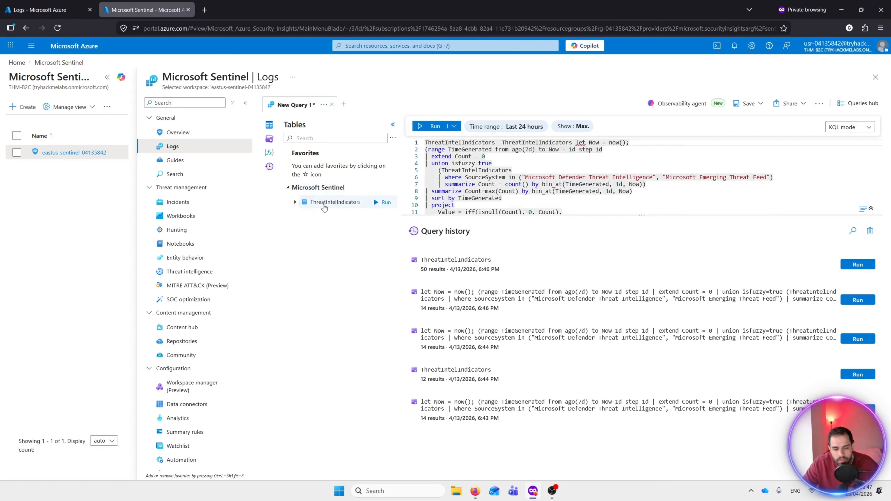
double_click(325, 207)
left_click(295, 202)
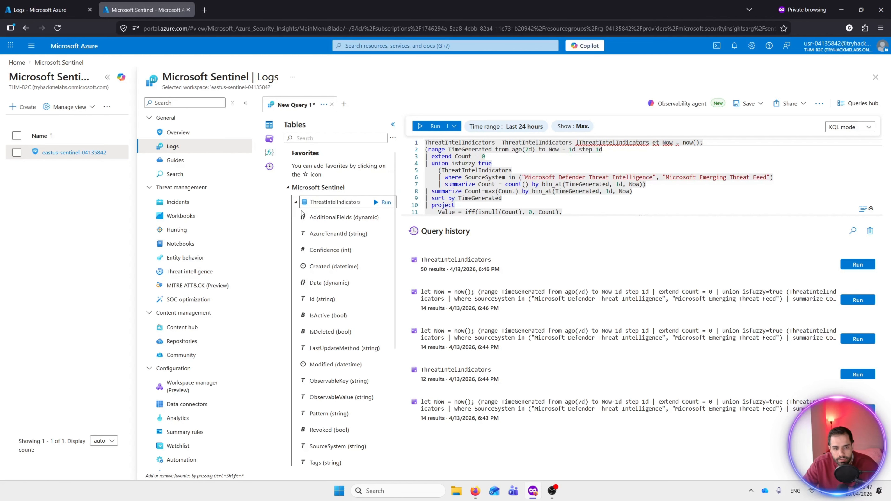
double_click(326, 207)
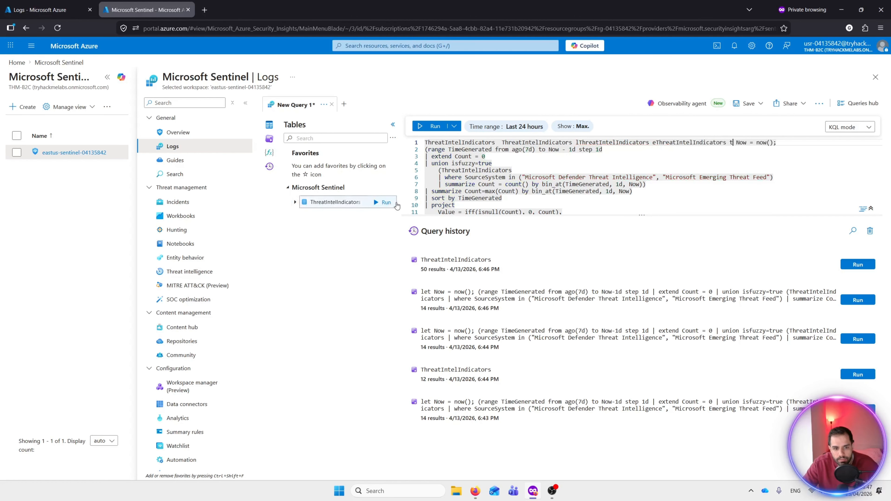
double_click(385, 206)
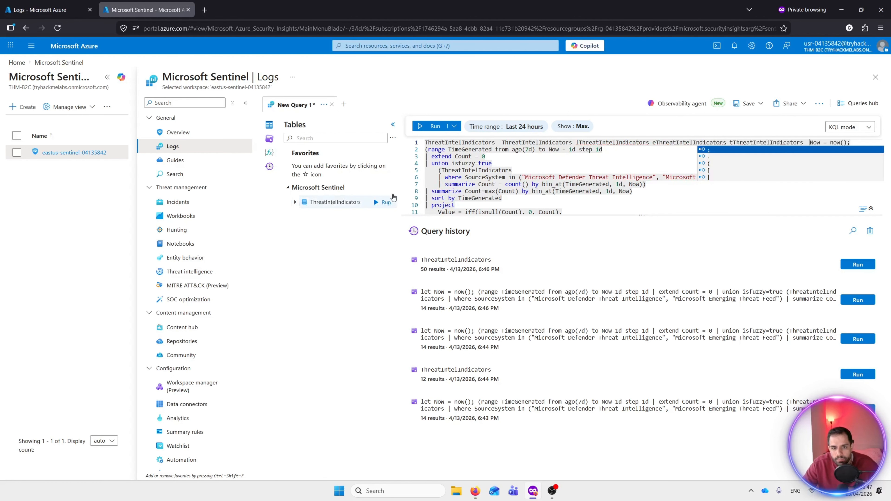
left_click(422, 128)
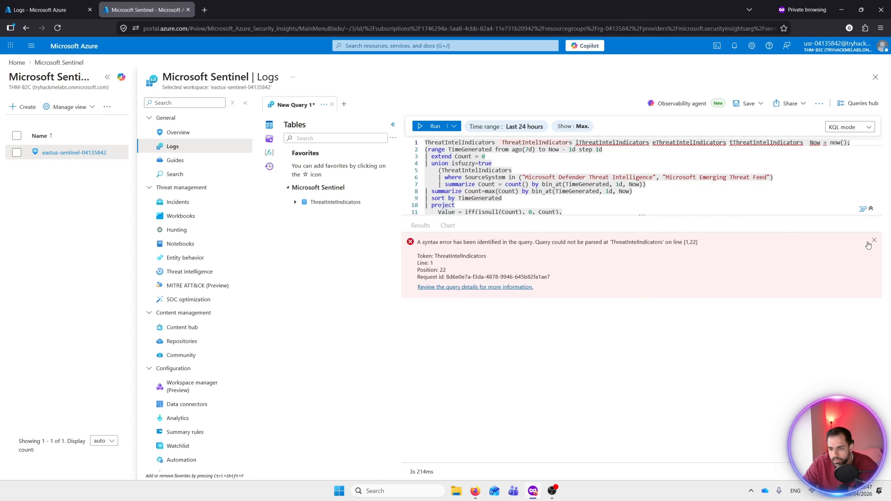
left_click(874, 240)
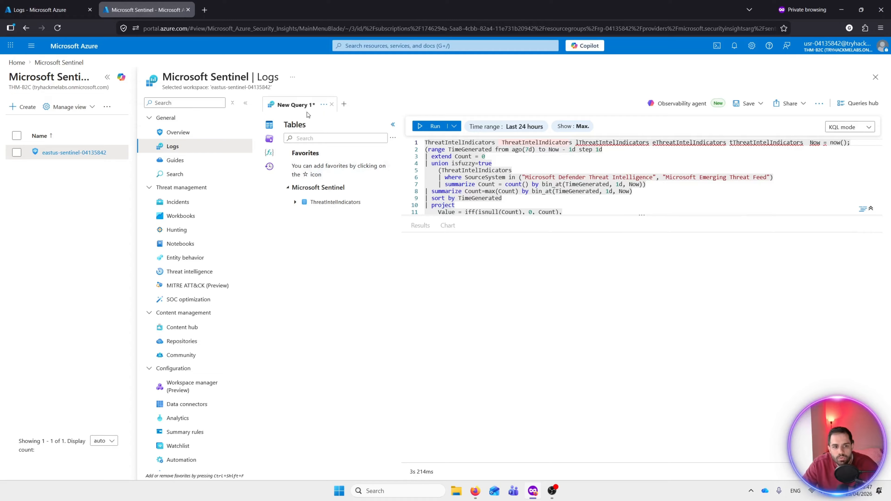
Run the ThreatIntelIndicators table in a new query for the last 24 hours and compare it with the results in the first browser tab
left_click(344, 104)
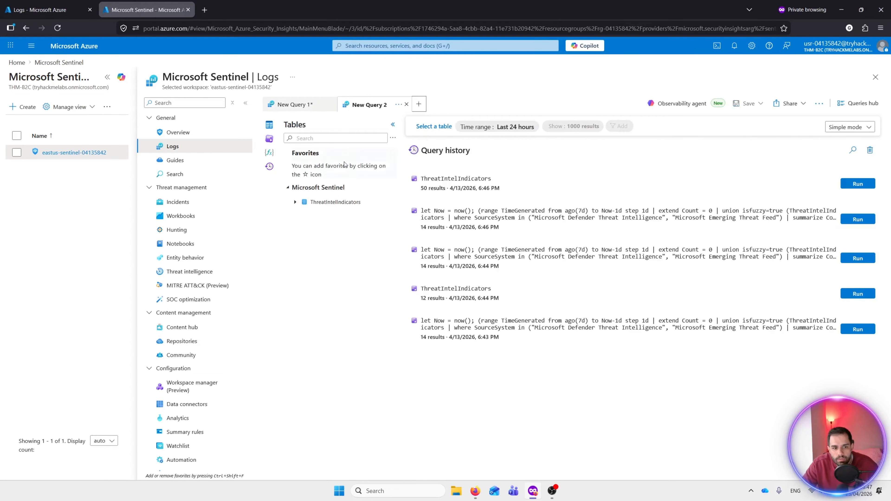
left_click(333, 203)
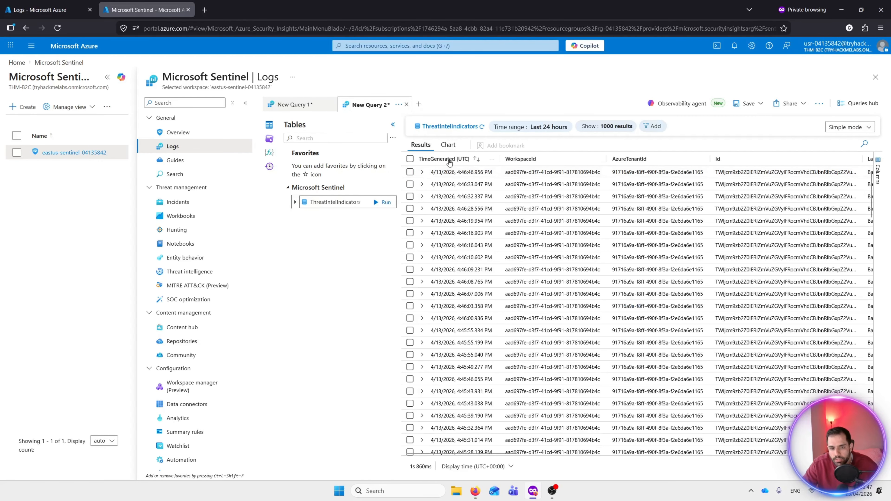
left_click(80, 9)
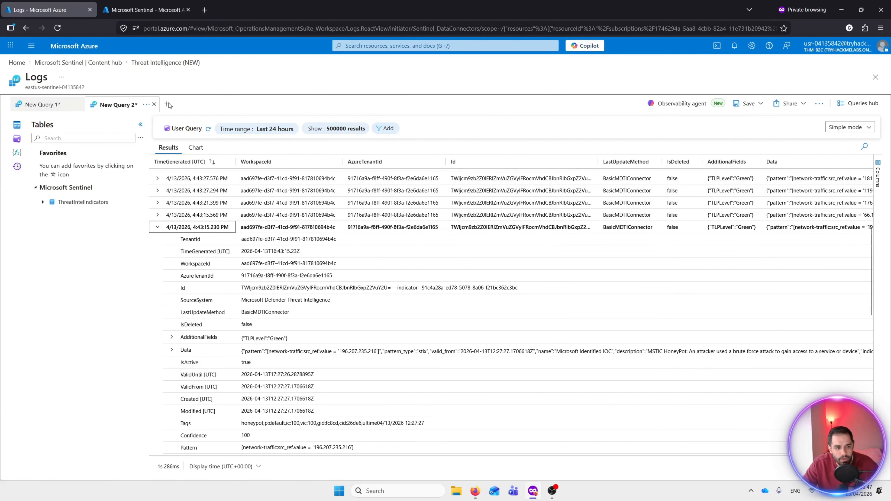
left_click(146, 9)
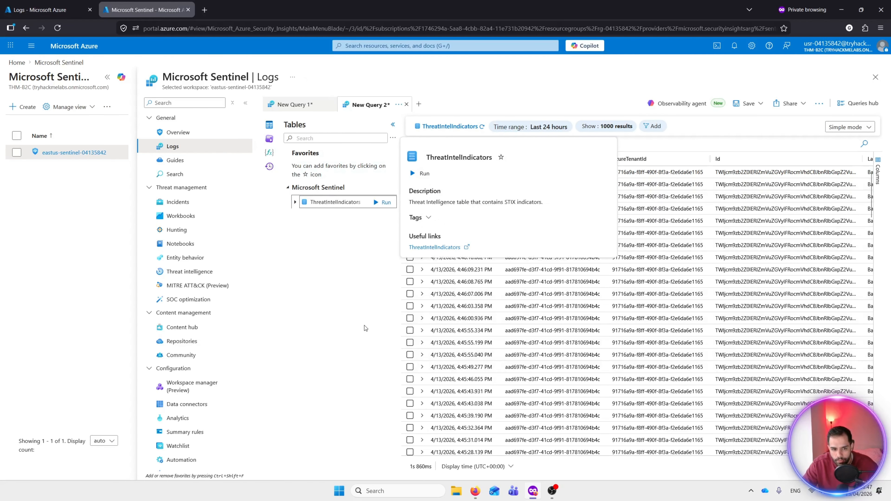
Select the seventh and fourth ThreatIntelIndicators records and expand the fourth one to inspect its fields
left_click(410, 245)
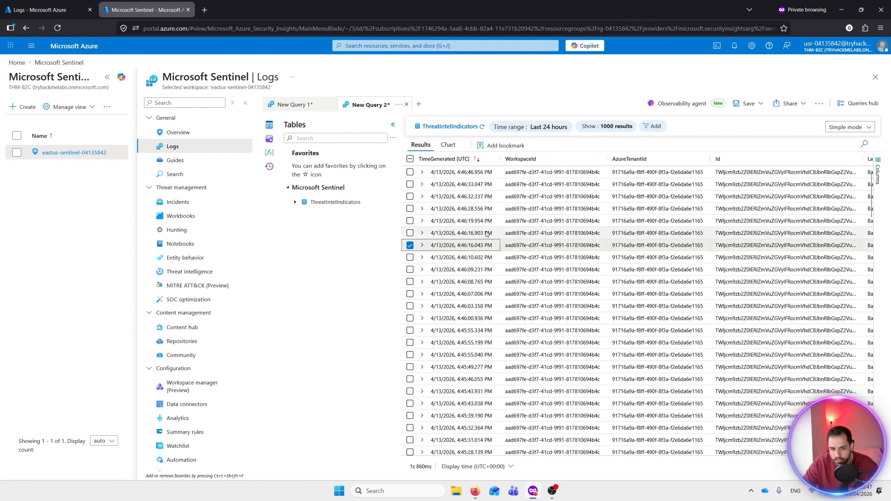
left_click(410, 208)
left_click(422, 208)
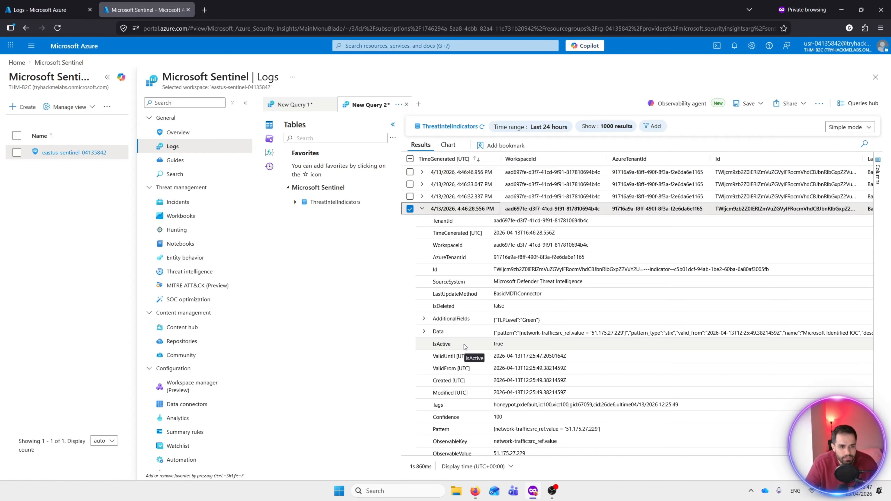
Switch to the first browser tab, open the Sentinel workspace from the Azure home page, and open and reload its Content hub
left_click(44, 6)
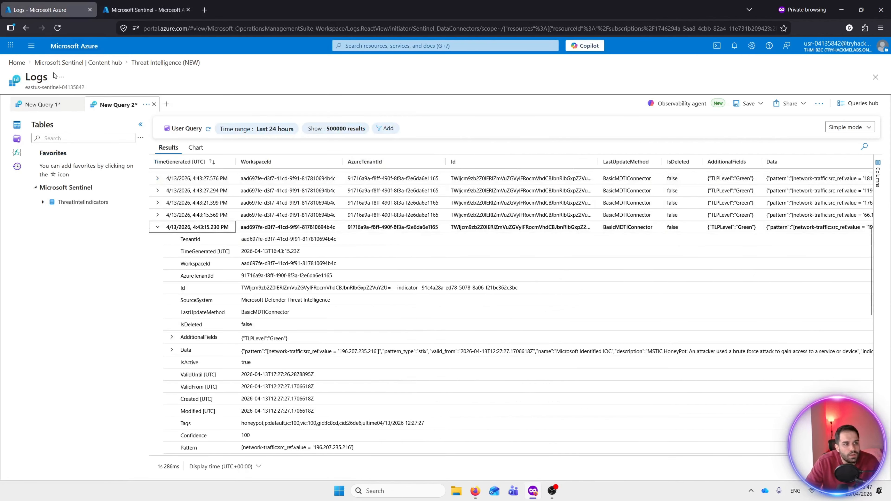
left_click(78, 48)
left_click(474, 276)
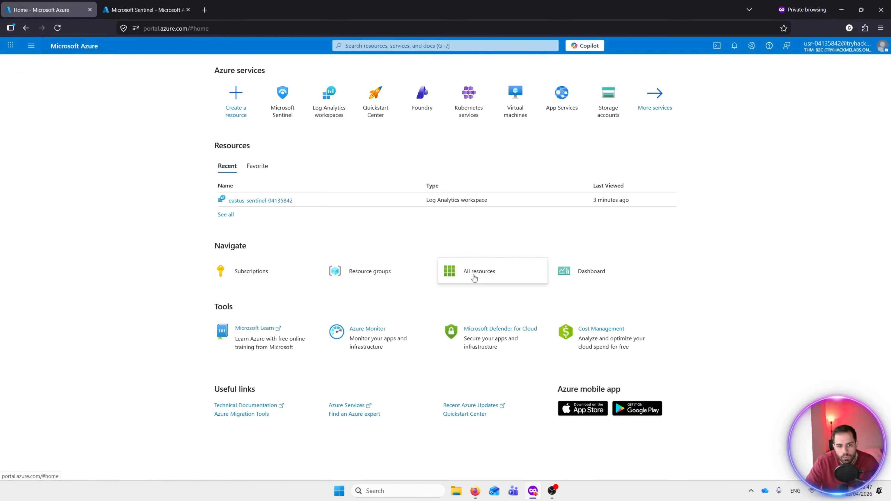
left_click(275, 106)
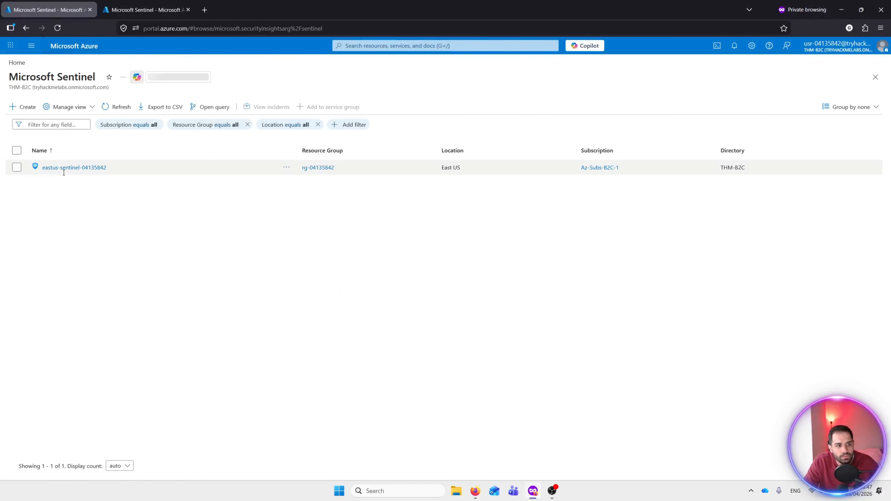
left_click(66, 169)
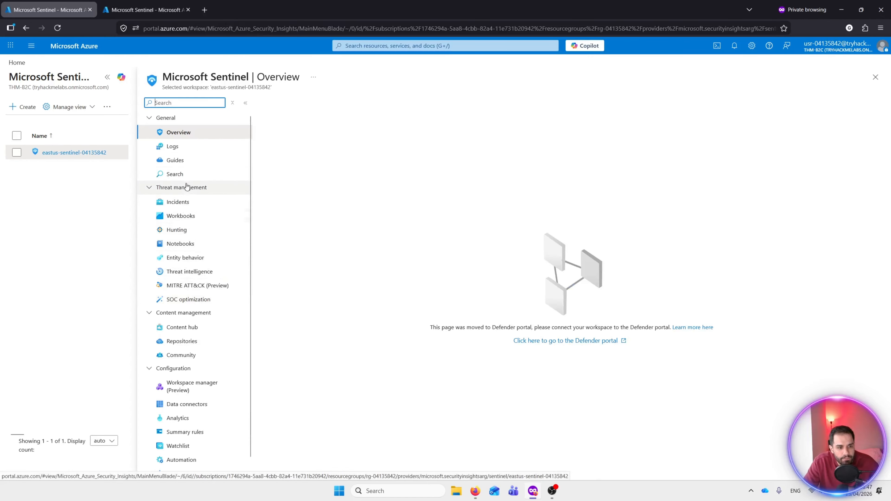
left_click(175, 328)
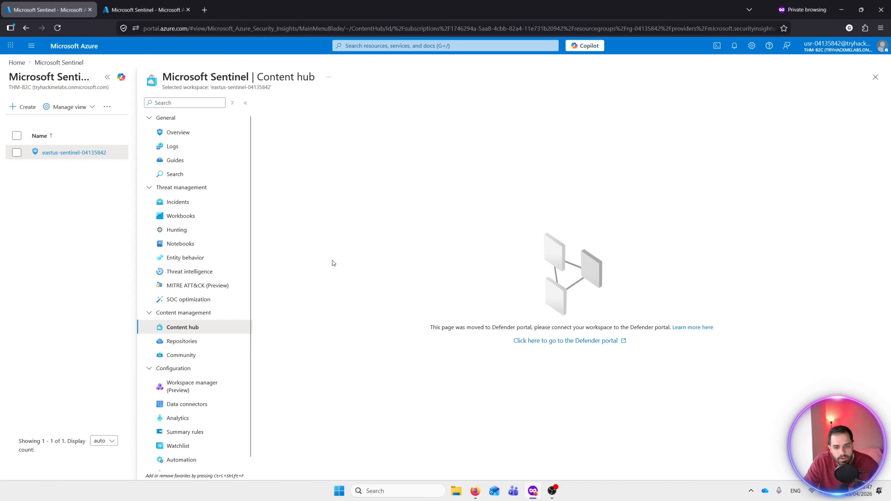
left_click(62, 29)
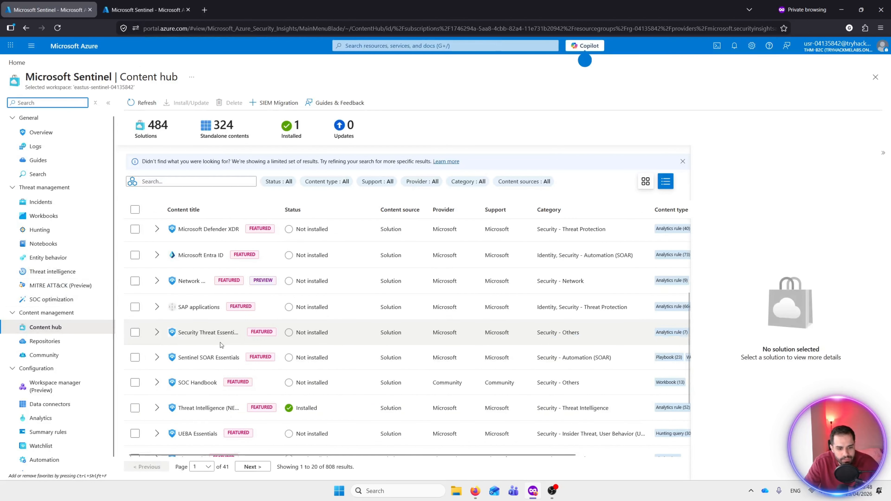
Delete the installed Threat Intelligence (NEW) solution from the Content hub and confirm the deletion
left_click(135, 408)
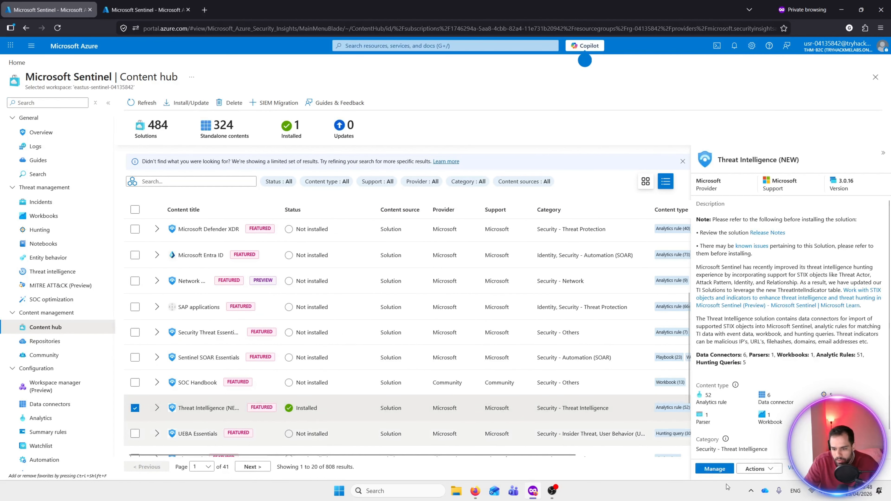
left_click(764, 470)
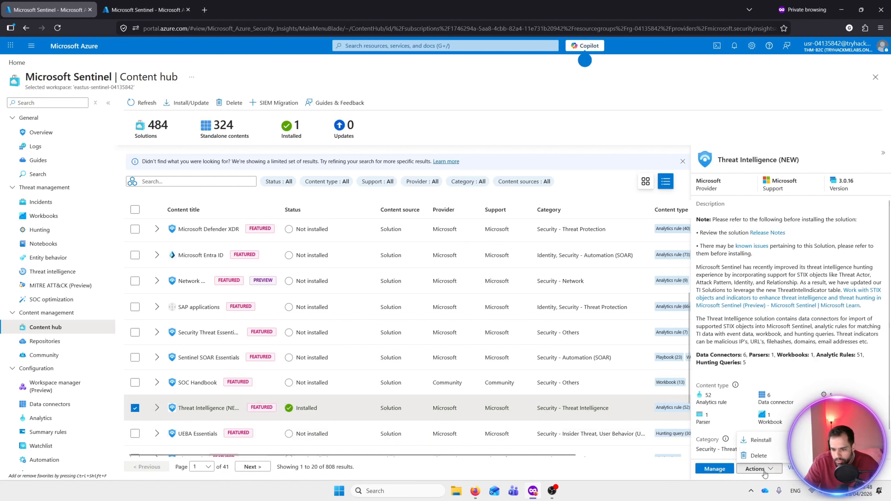
left_click(758, 456)
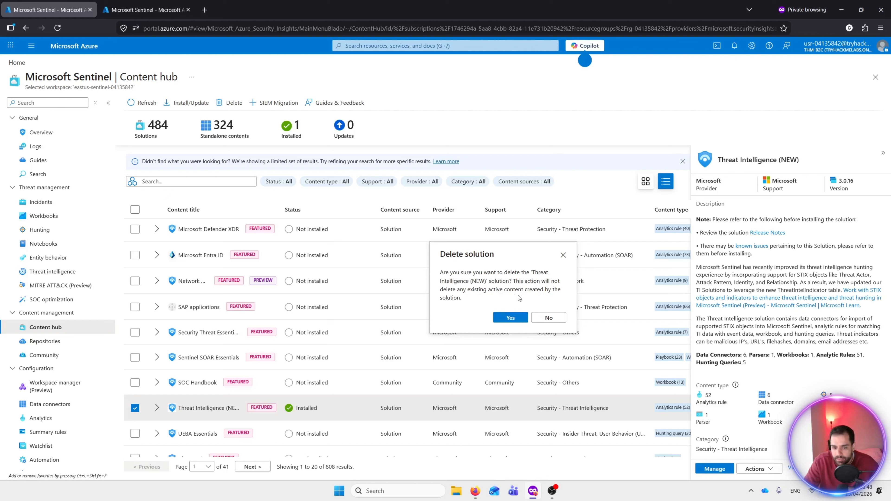
left_click(510, 318)
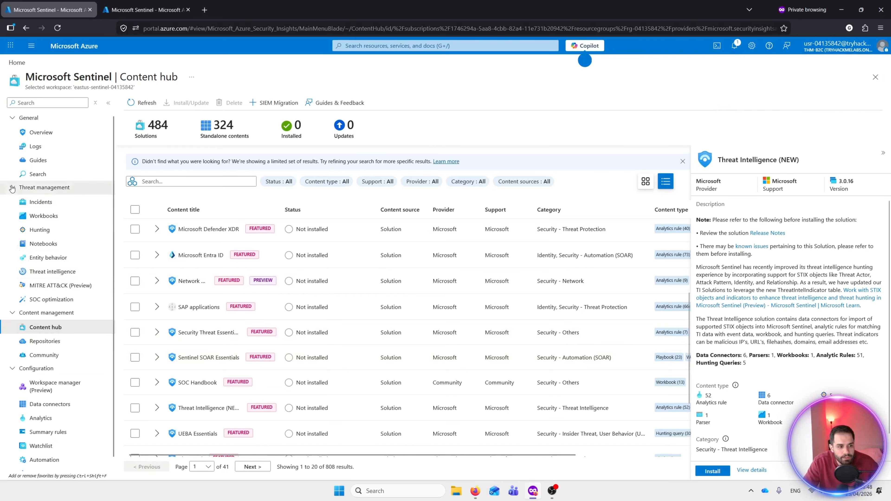
Collapse the Threat management section, open the workspace's Data connectors and look through the connector list
left_click(40, 187)
left_click(49, 293)
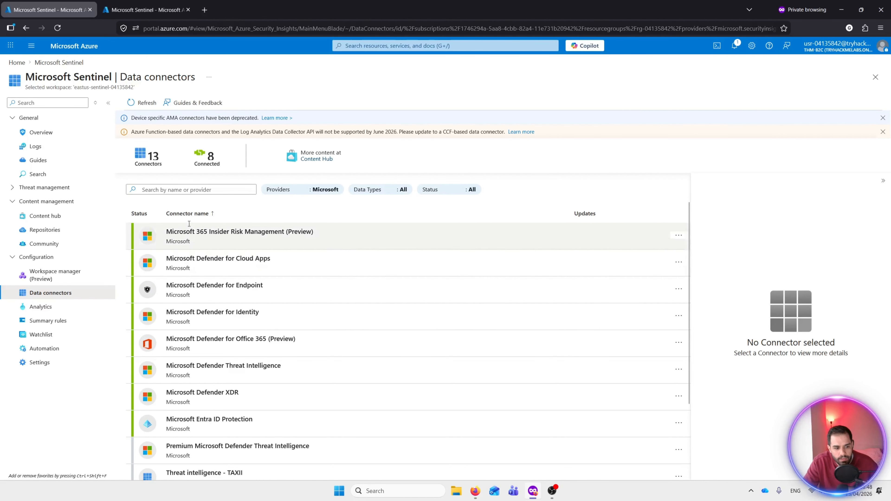
scroll(263, 214, "down", 3)
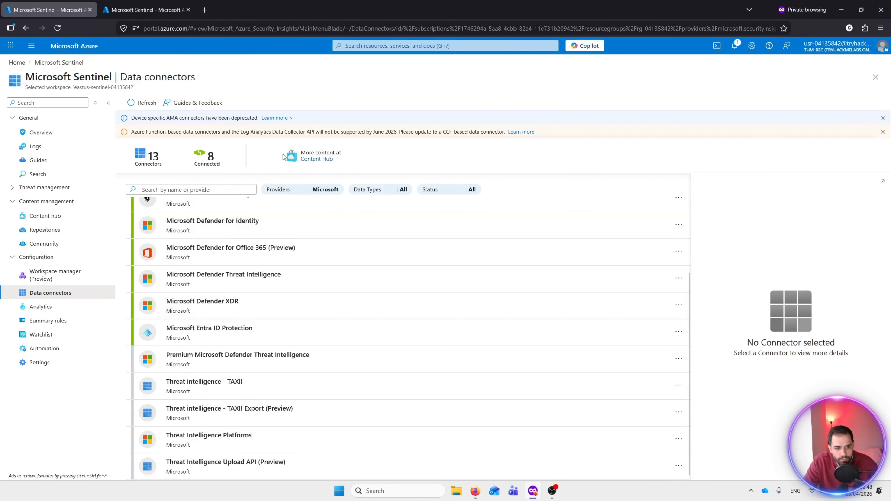
scroll(246, 218, "up", 3)
Select the Microsoft Defender Threat Intelligence connector, check its available actions and open its connector page
left_click(272, 243)
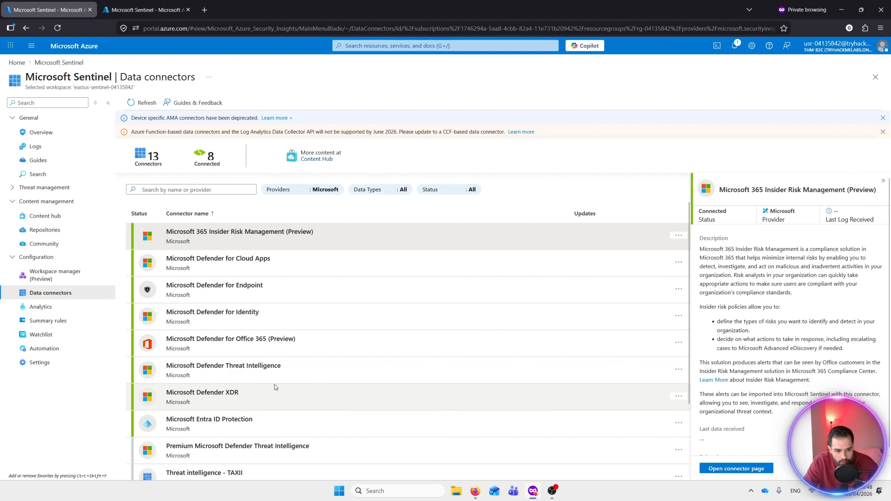
left_click(282, 378)
left_click(678, 371)
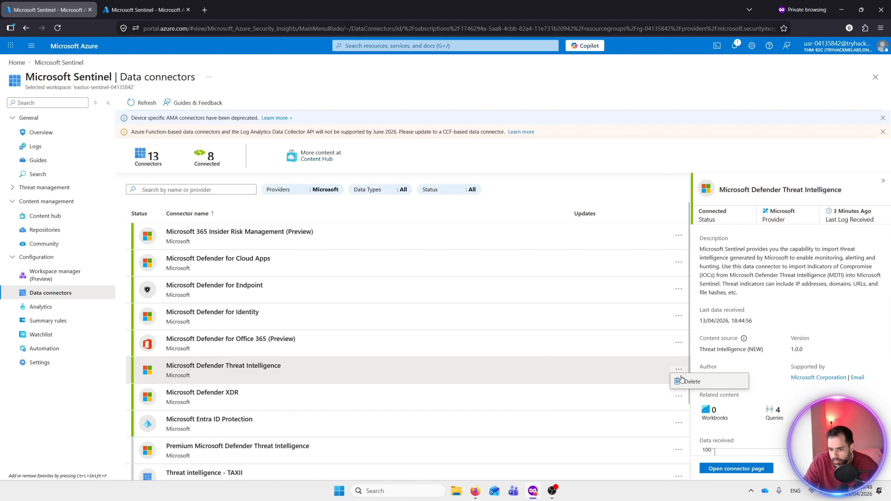
left_click(729, 471)
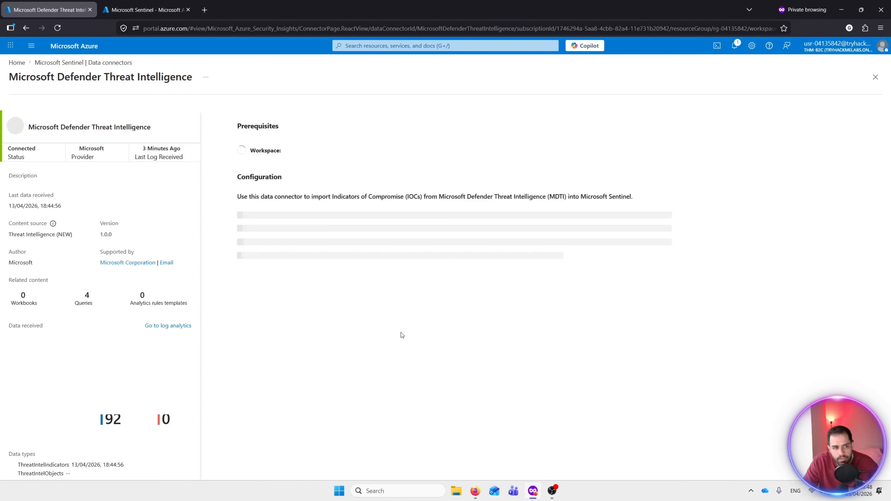